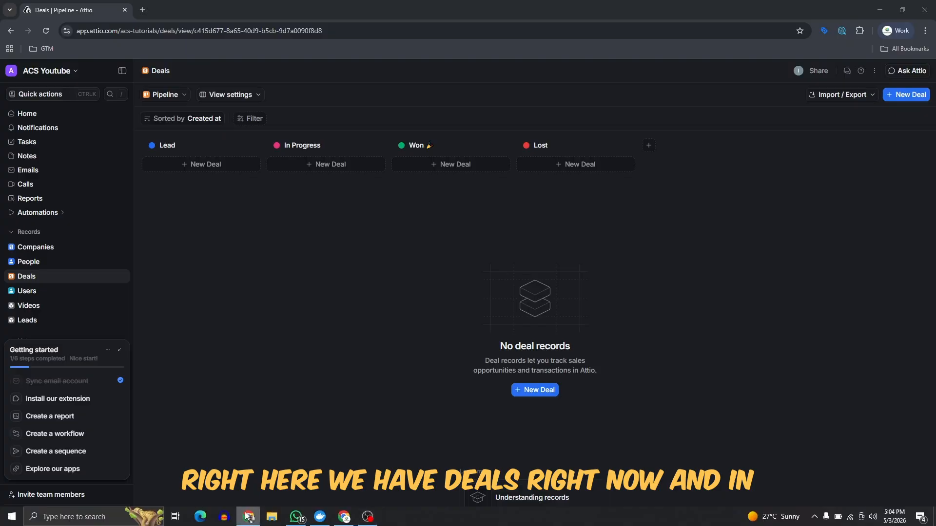
click(247, 519)
Switch the Deals records from the Pipeline board to the All Deals table view.
click(345, 517)
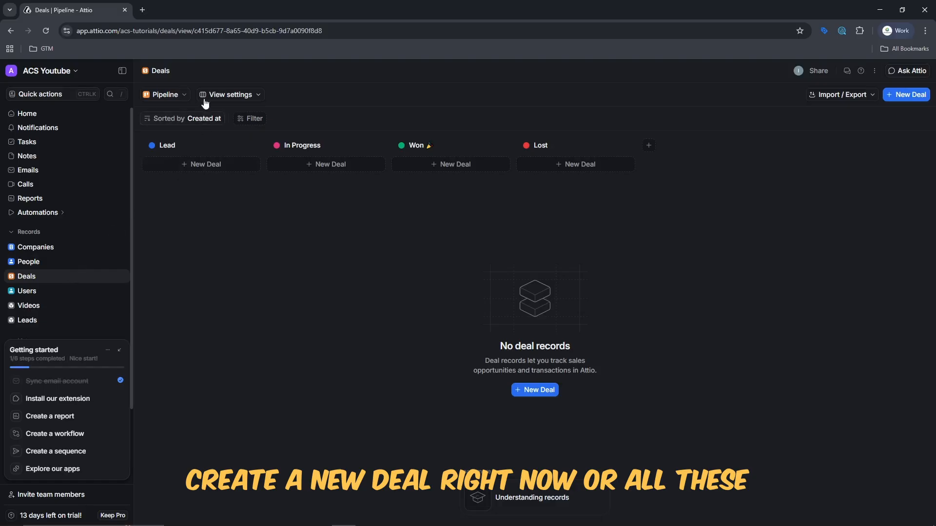
click(183, 94)
click(182, 150)
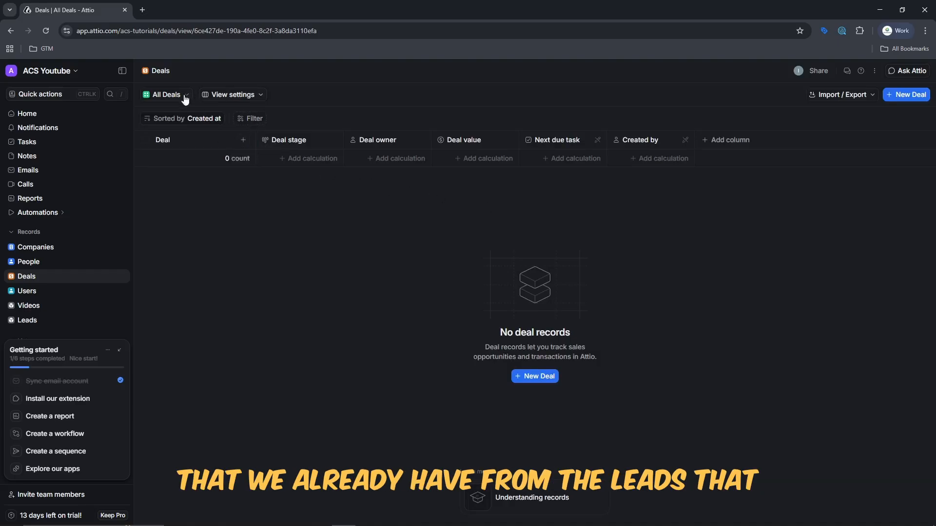
Open Leads in a new browser tab and return Deals to the Pipeline view.
right_click(36, 322)
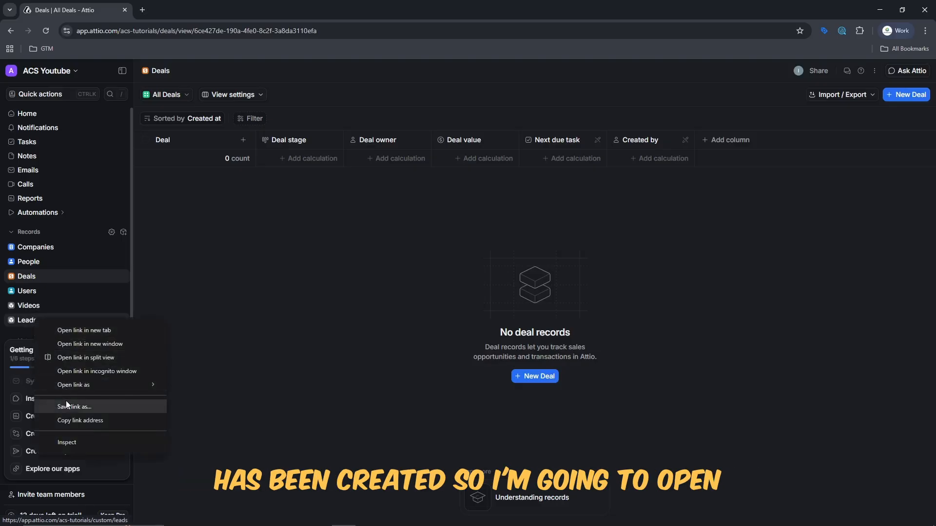
click(83, 331)
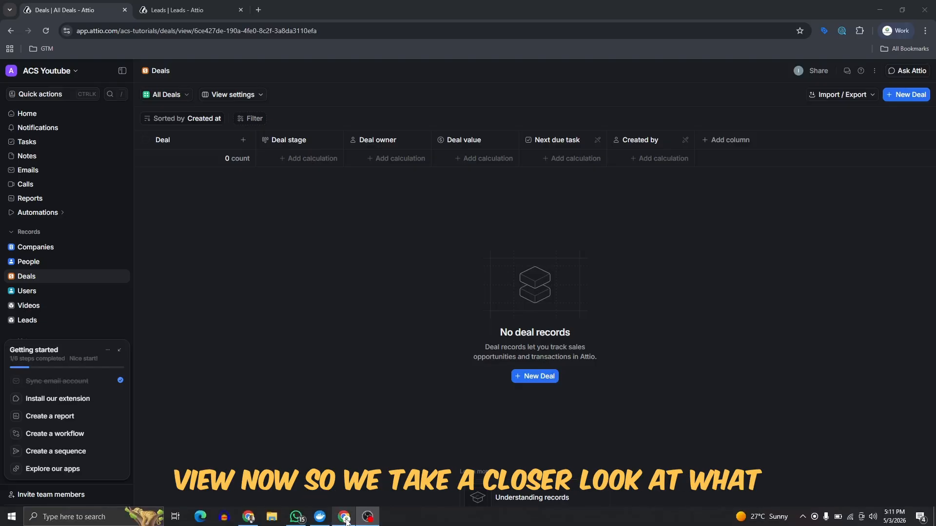
click(171, 96)
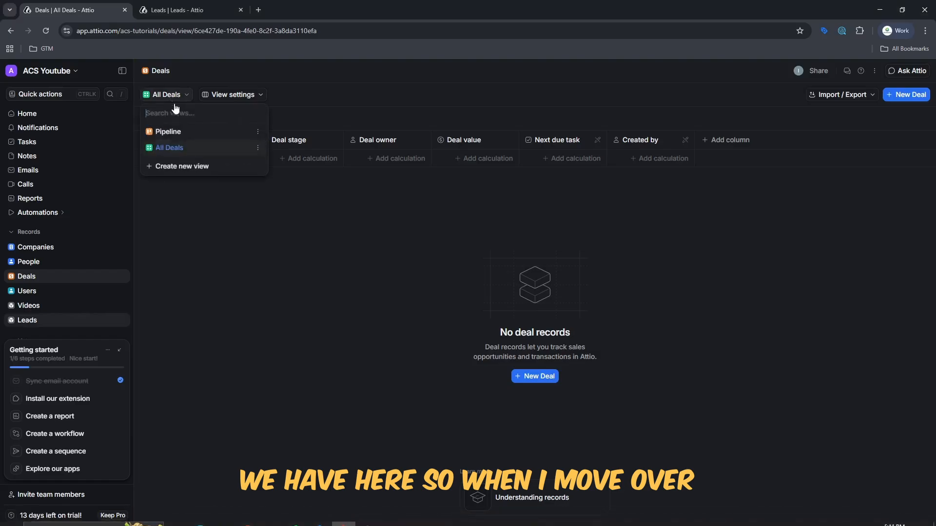
click(180, 140)
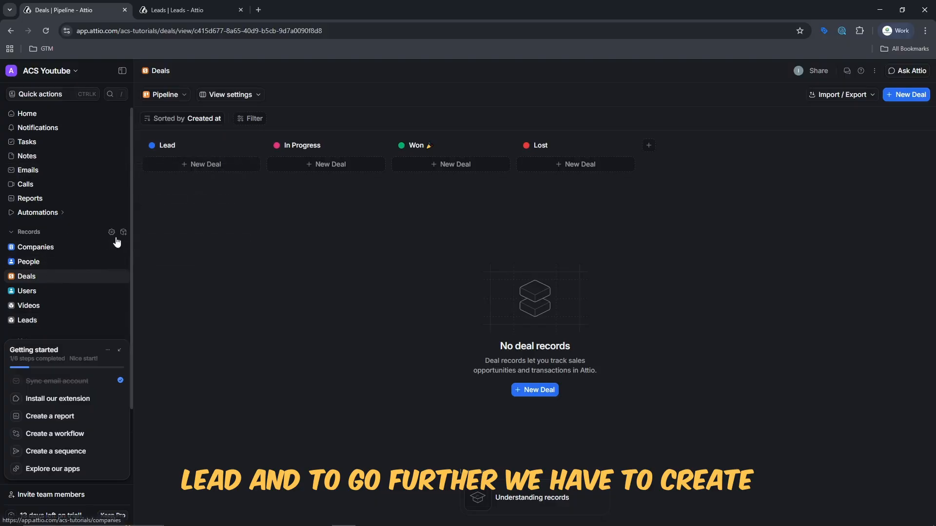
Open the Deals object's settings on its Attributes tab.
click(125, 231)
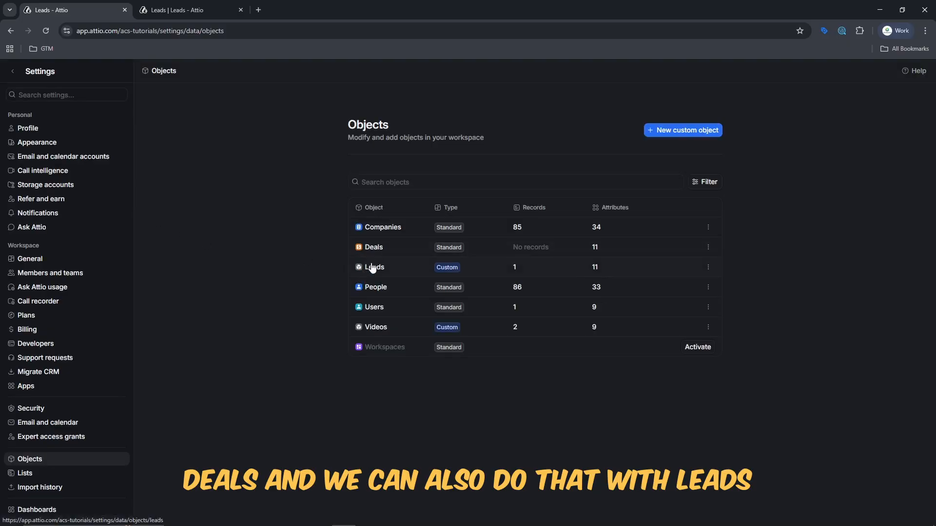
click(711, 245)
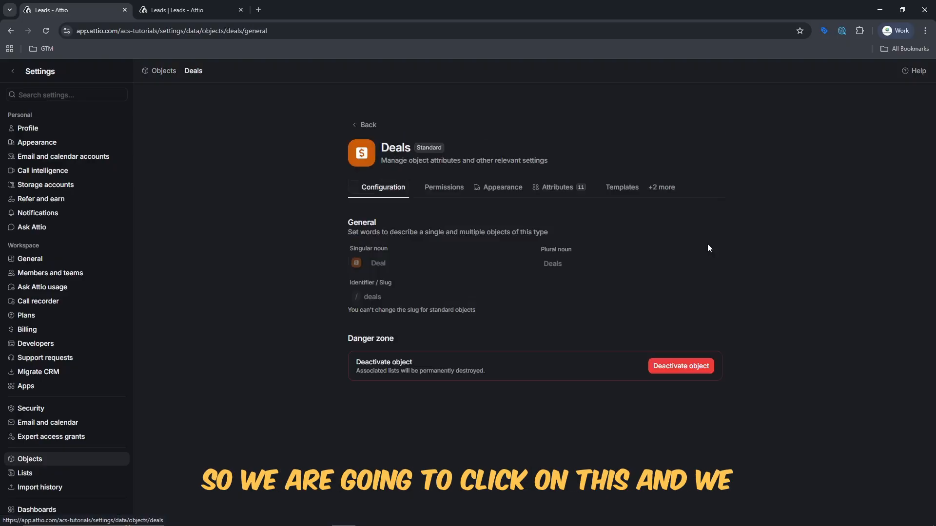
click(554, 194)
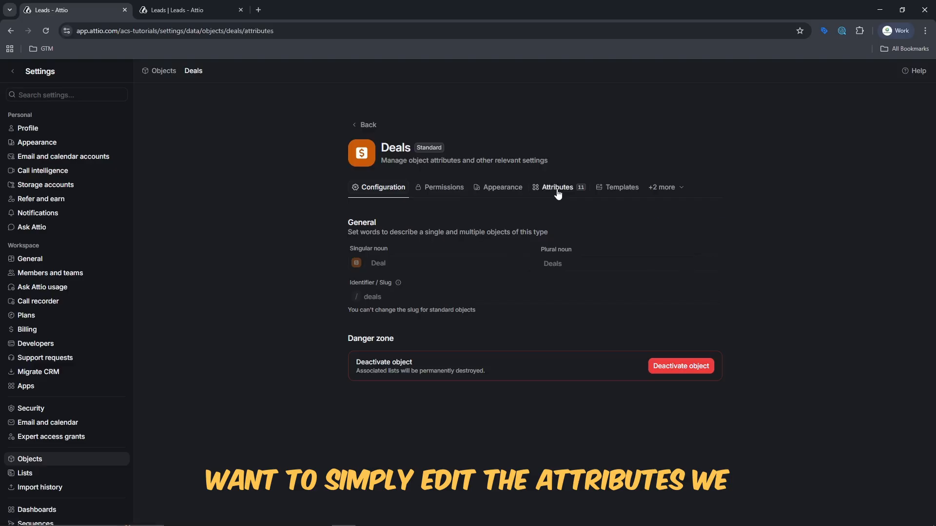
Draft a Record attribute 'Lead' described as 'The lead that is associated with the created deal'.
click(662, 230)
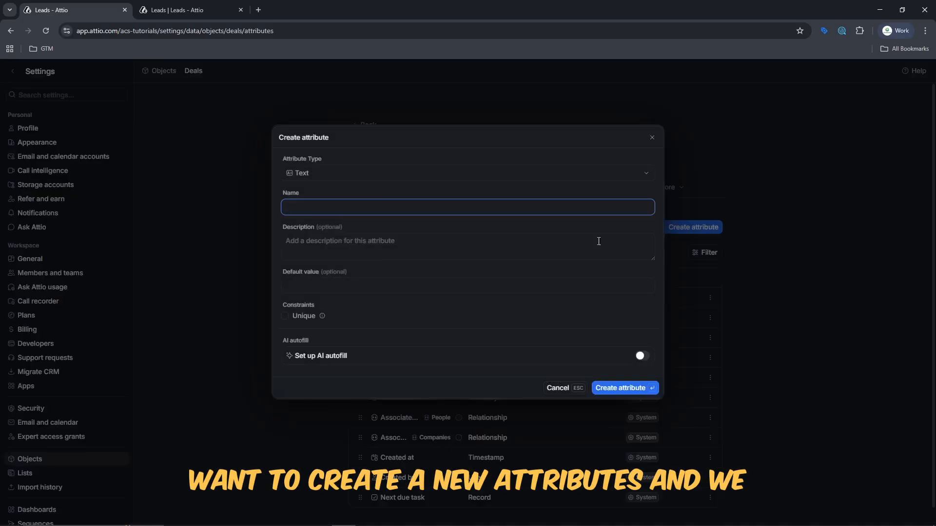
click(352, 179)
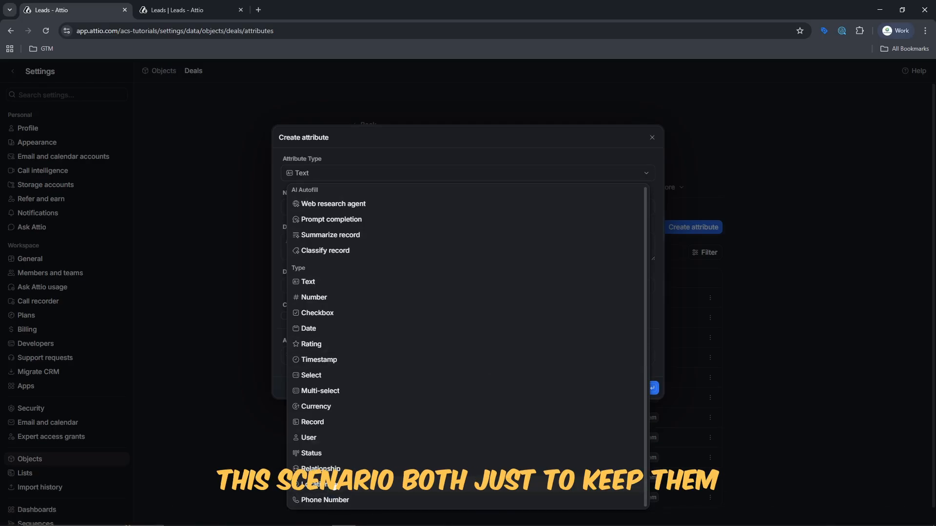
click(341, 422)
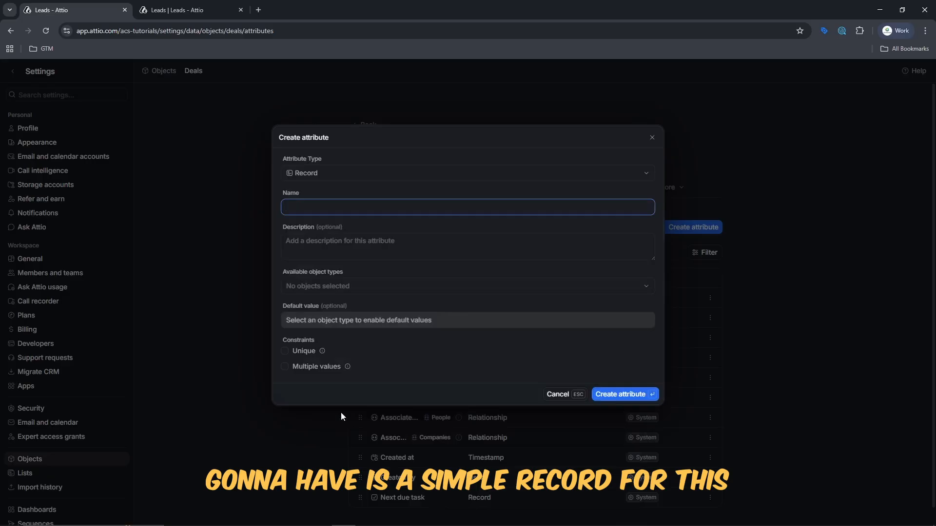
click(347, 207)
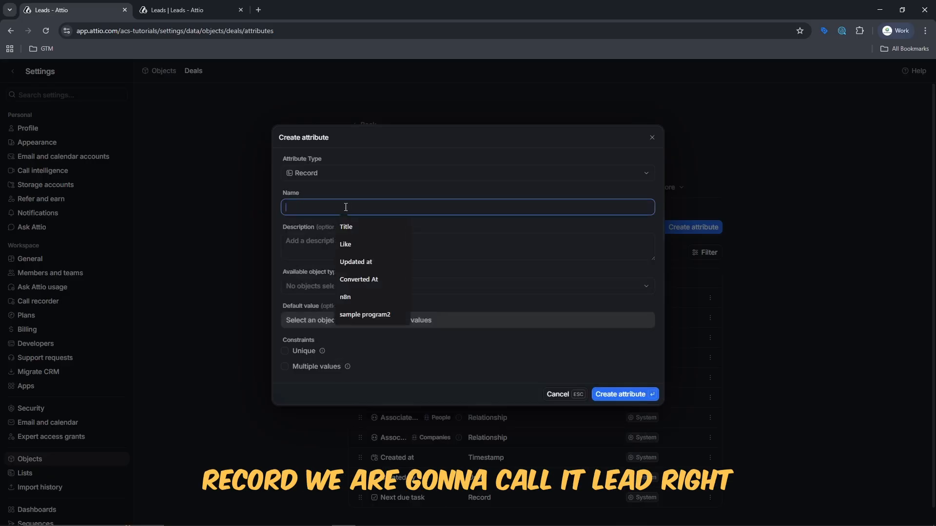
text(Lead)
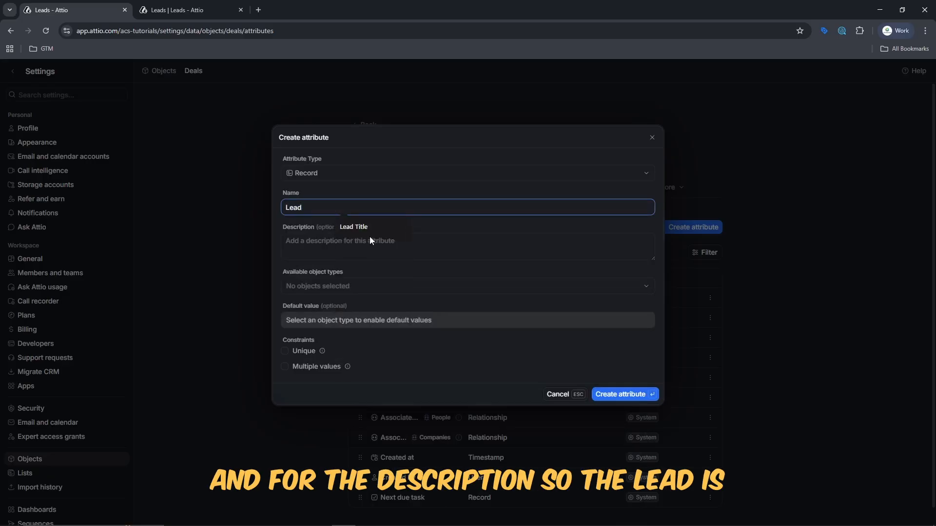
click(377, 242)
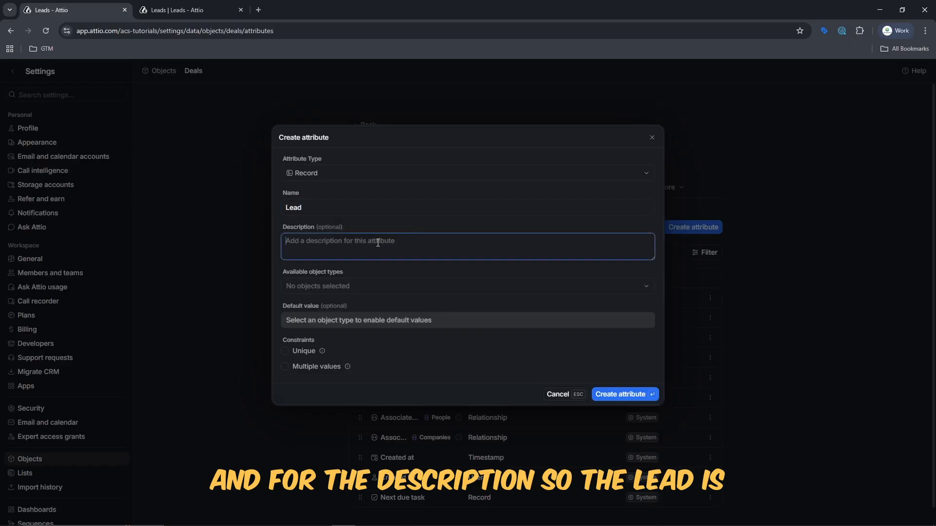
text(The lead that is associated wit)
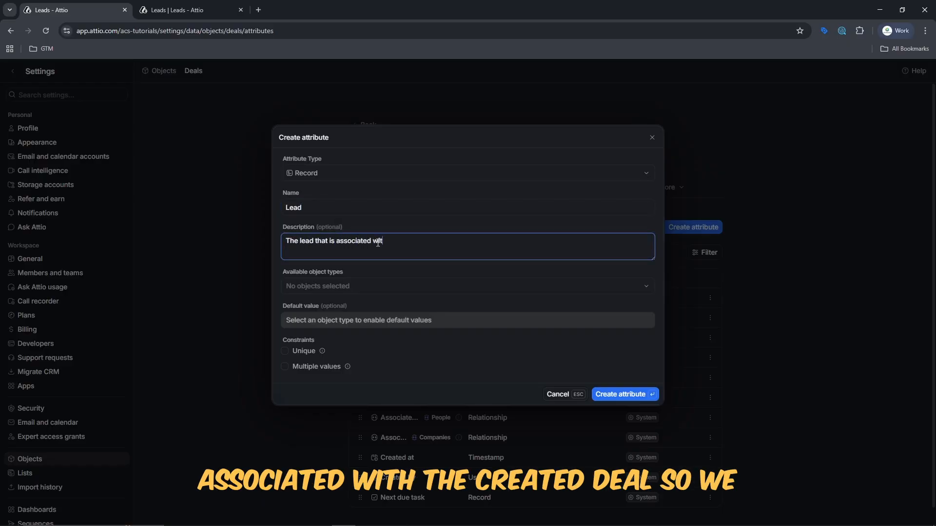
text(h the created deal)
key(Tab)
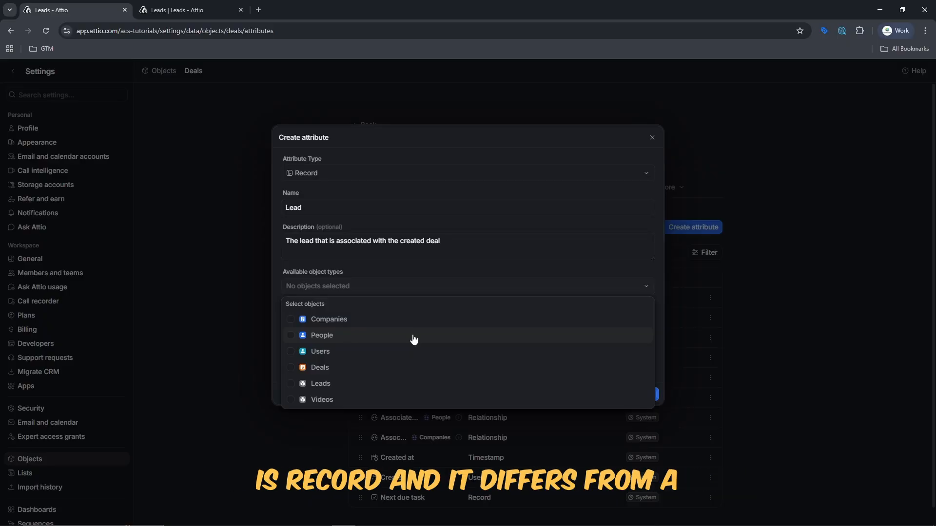
Link the Lead attribute to Leads records and create it.
click(397, 385)
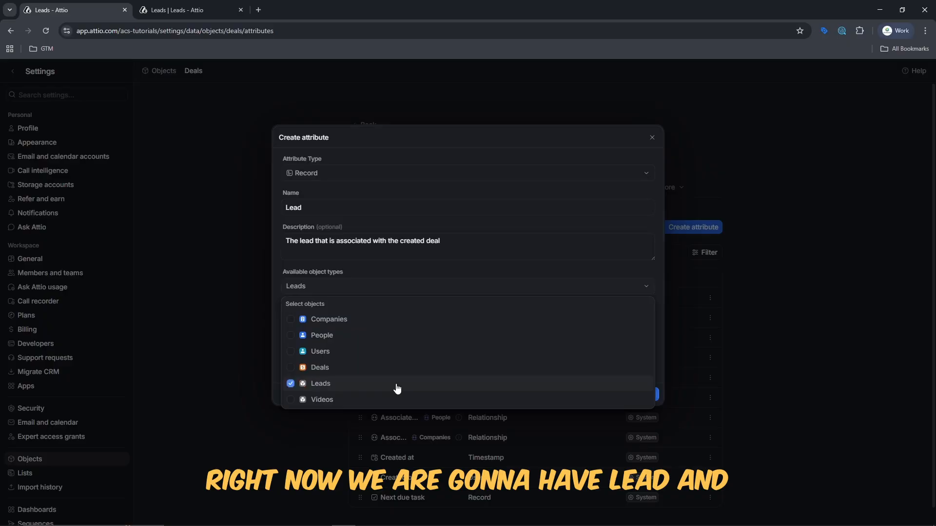
key(Escape)
click(321, 321)
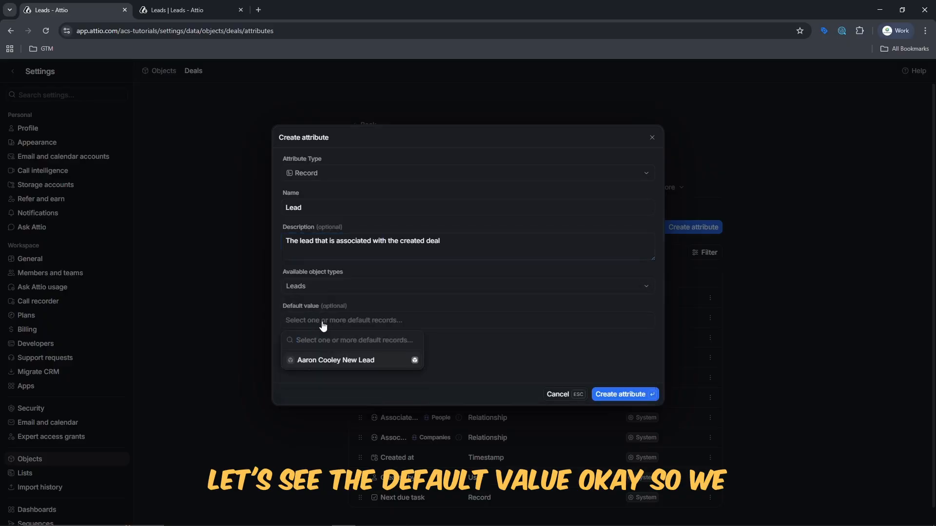
click(382, 289)
click(388, 247)
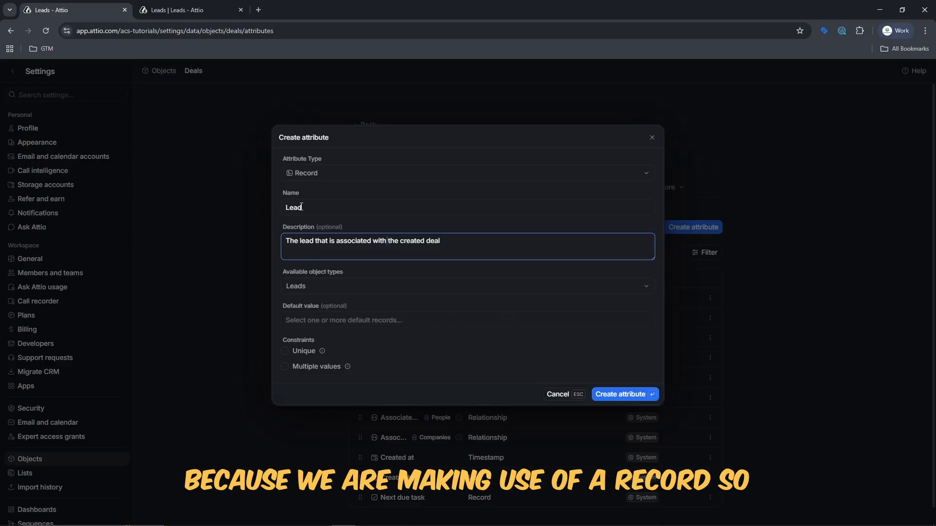
click(626, 395)
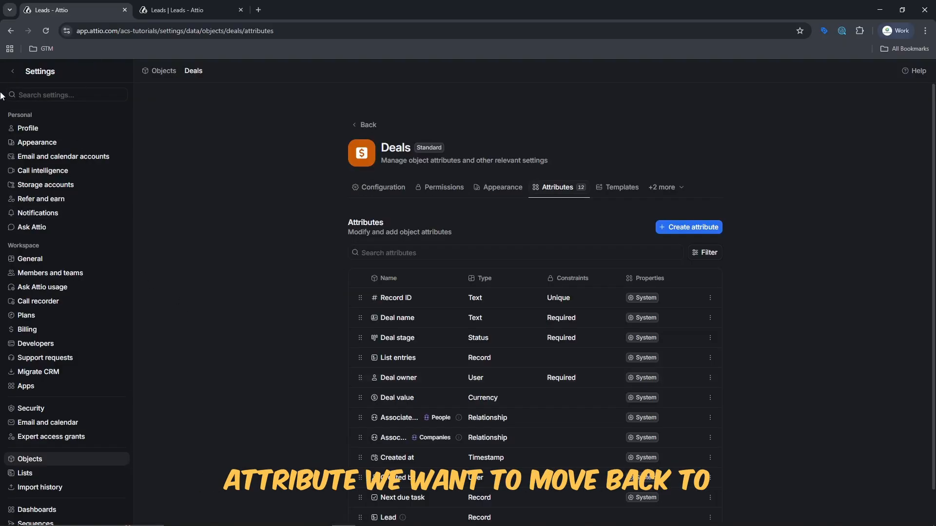
Return to the Deals records, opening and dismissing the New Deal form.
click(13, 71)
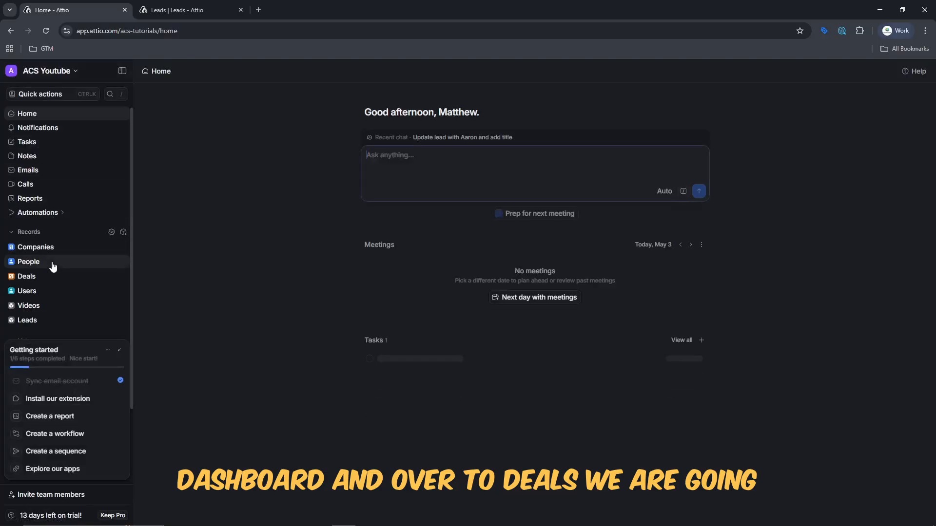
click(53, 279)
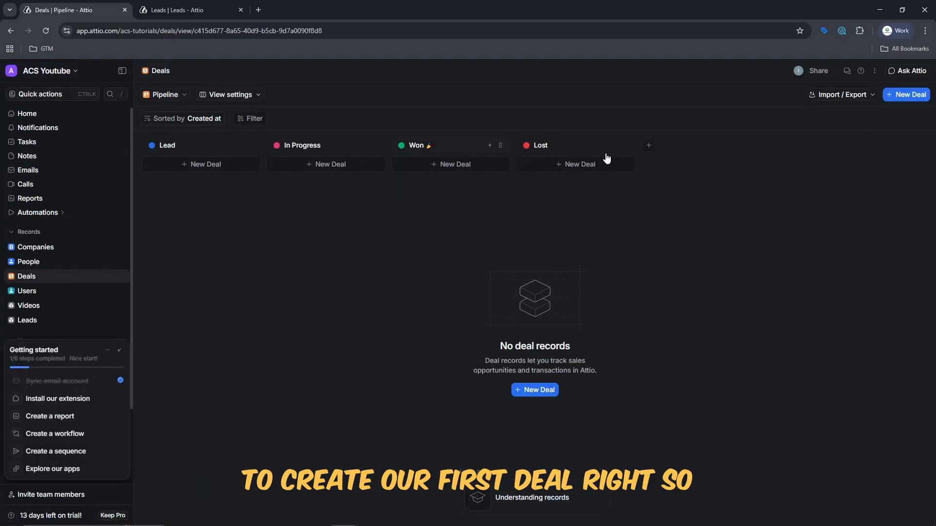
click(896, 95)
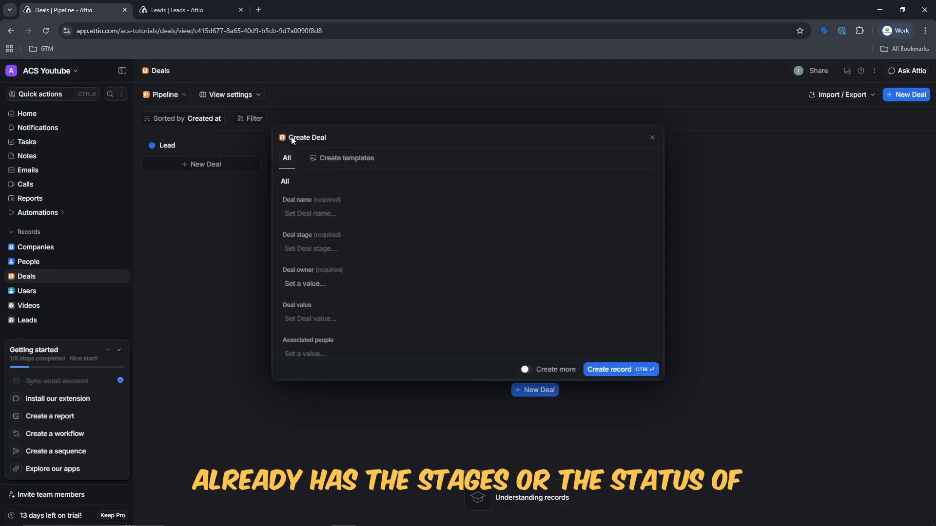
click(652, 137)
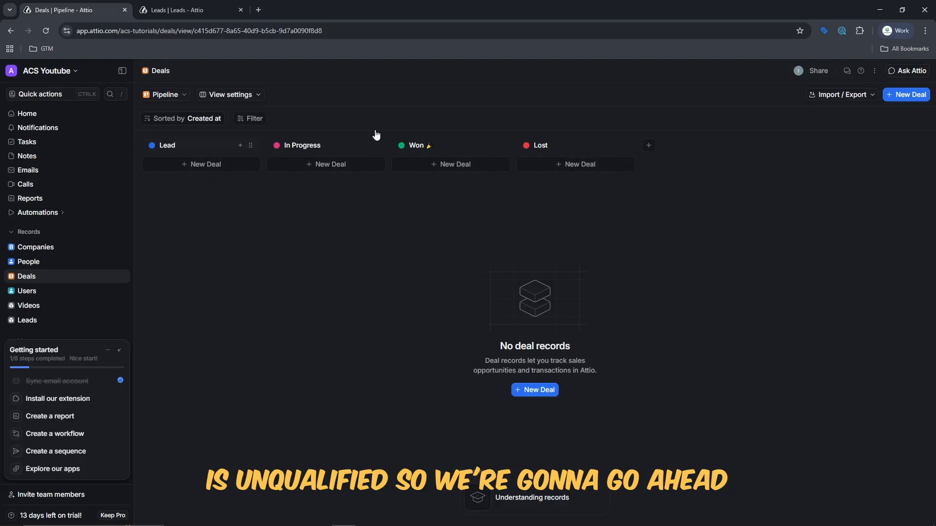
Start a new deal named after the lead's contact, and pull the Leads tab into its own window.
click(910, 95)
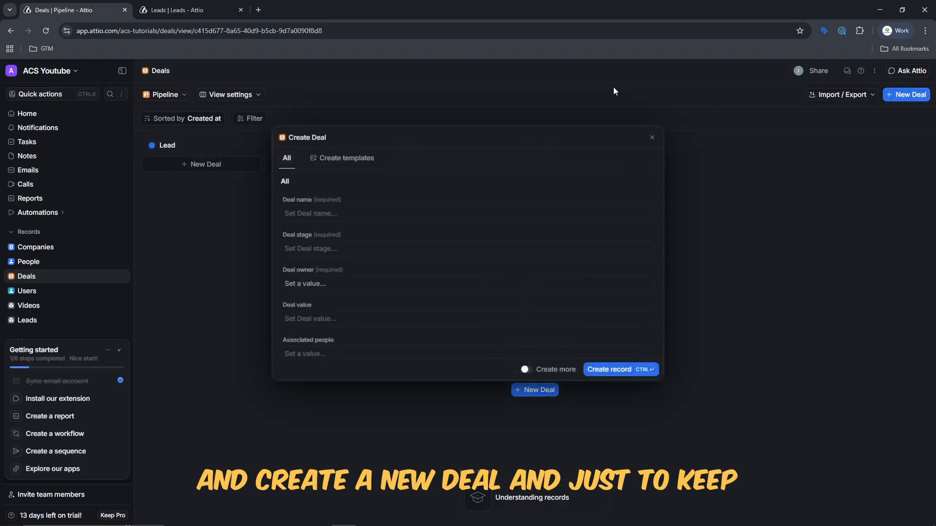
click(325, 213)
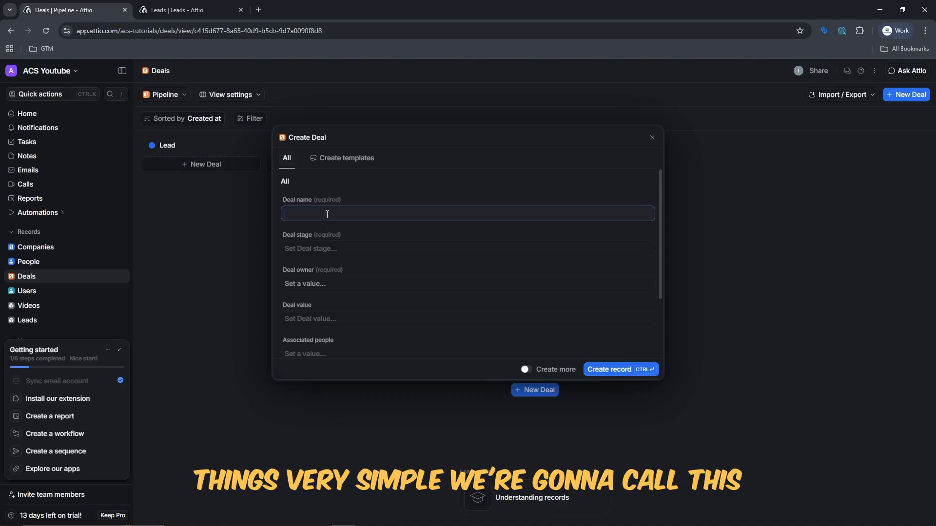
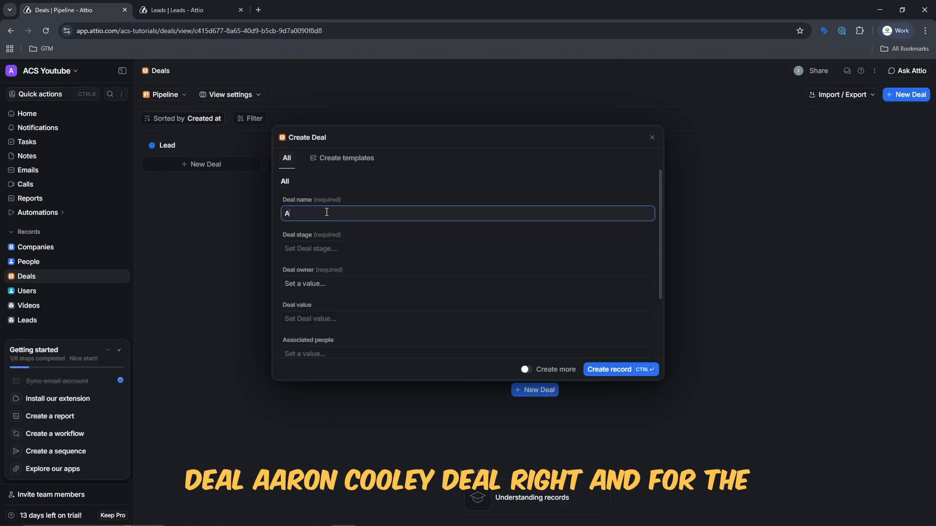
click(314, 248)
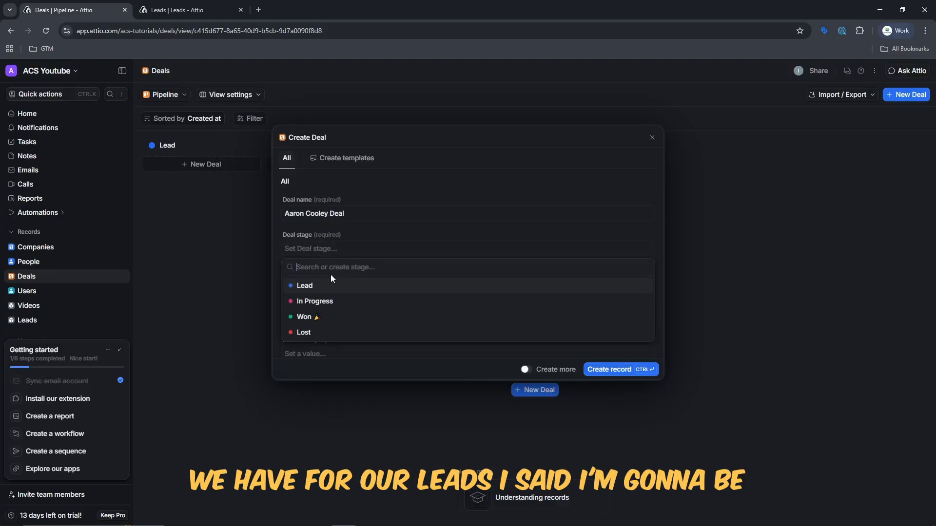
drag(178, 10, 0, 44)
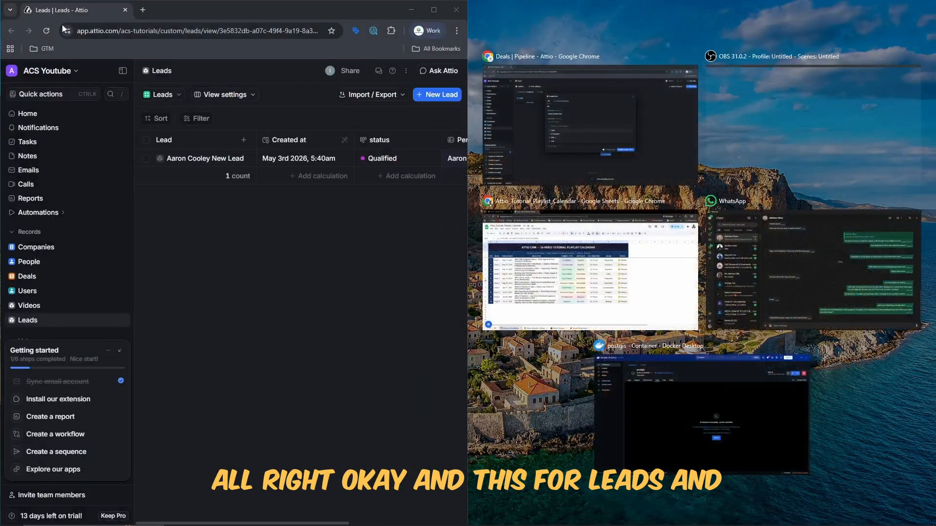
Snap the Deals window beside Leads and set the deal to In Progress, owned by the workspace user.
click(589, 117)
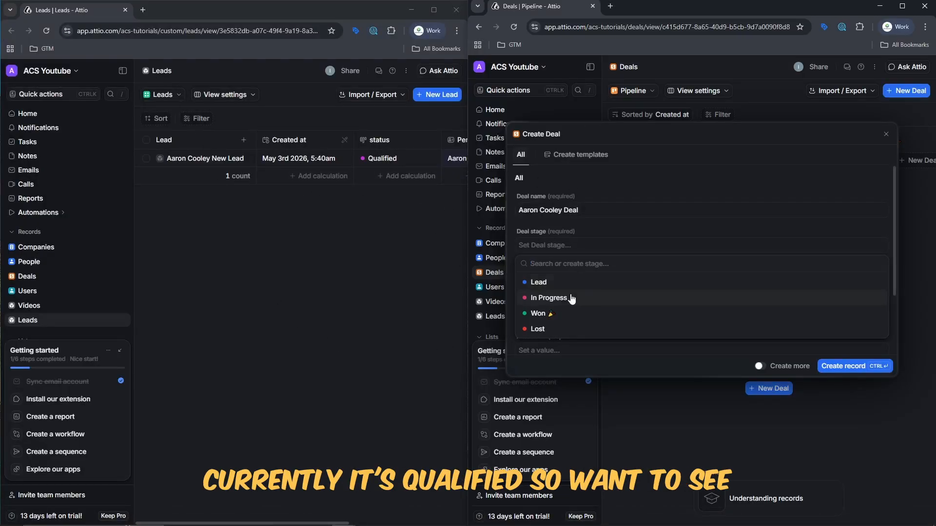
click(555, 298)
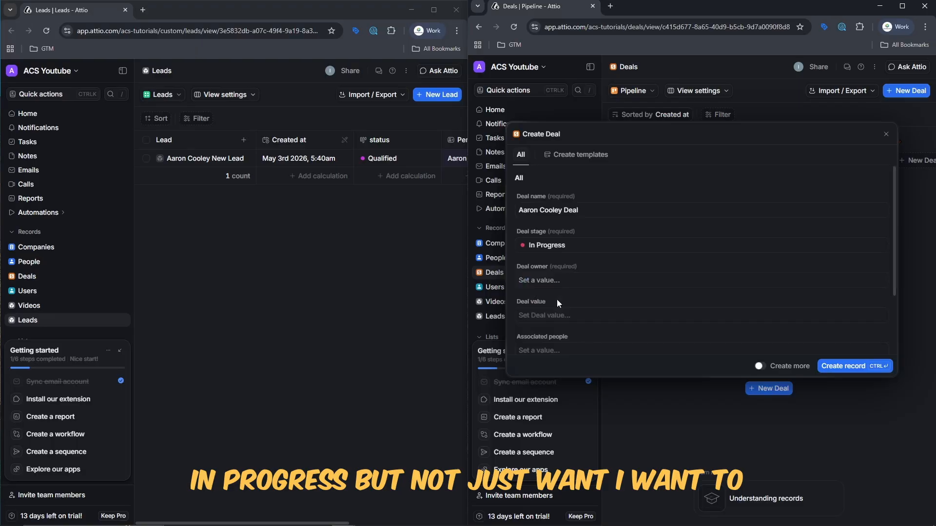
click(551, 285)
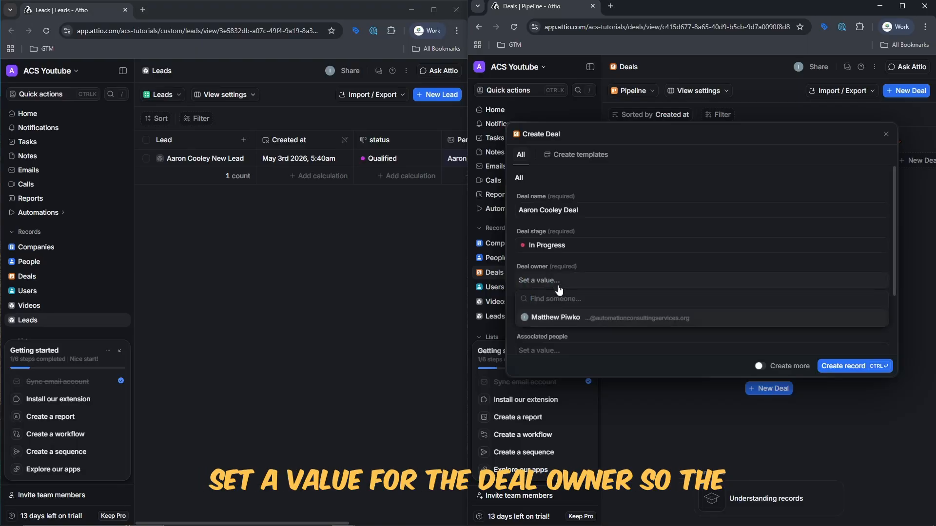
click(571, 281)
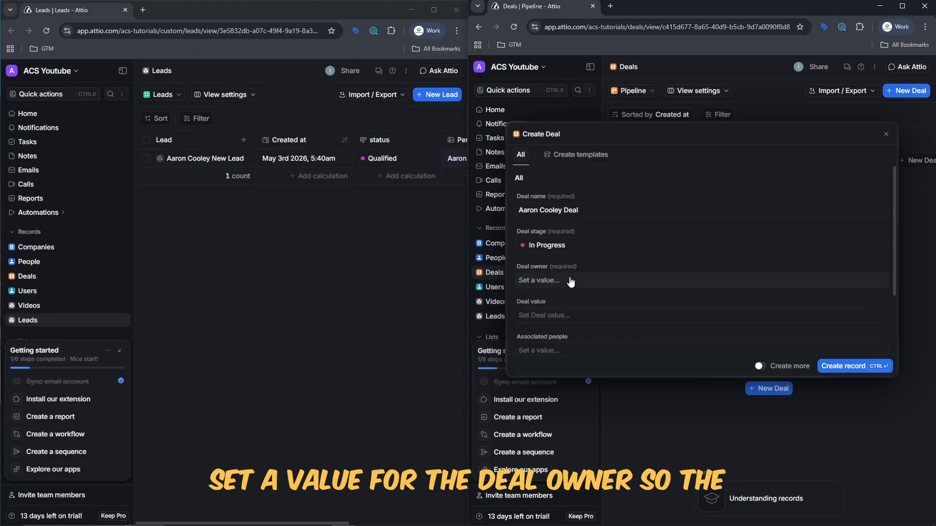
click(571, 281)
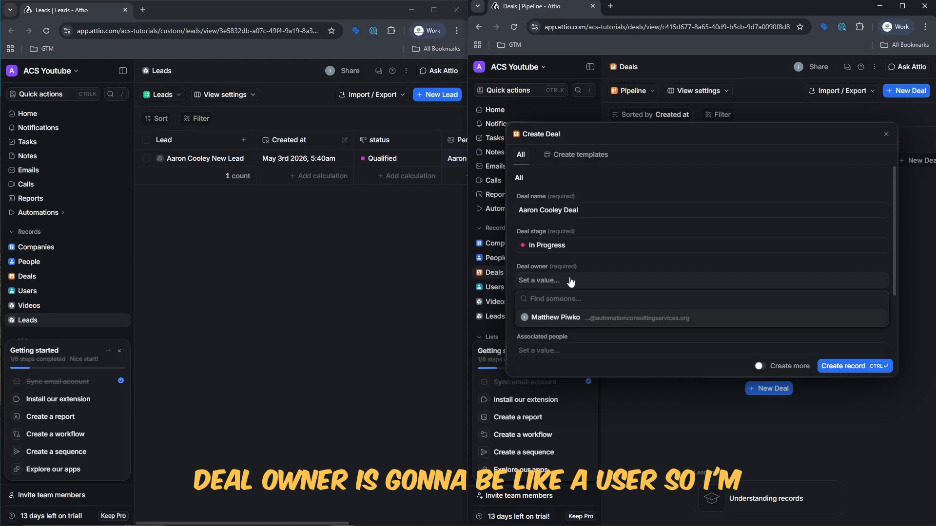
click(569, 318)
Give the deal a 30000 value, associate the lead's contact person, and create the record.
click(572, 316)
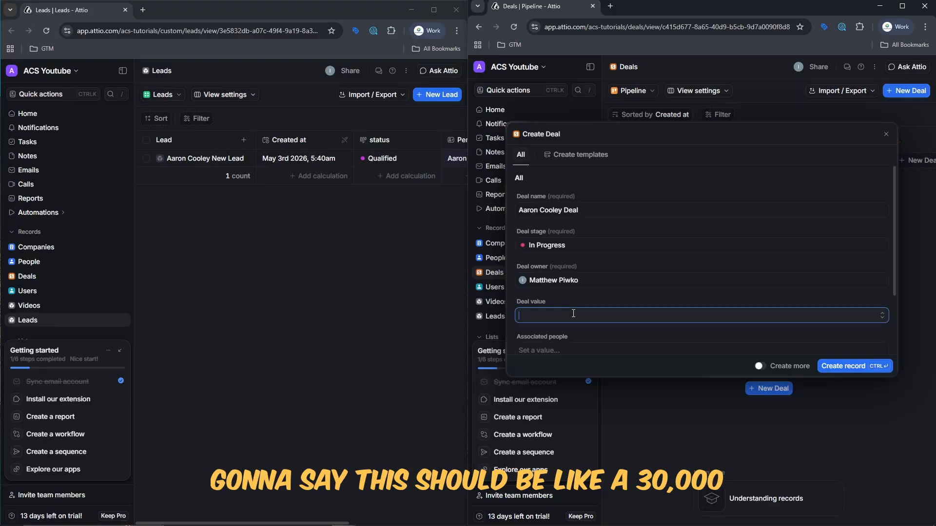
text(30000)
click(570, 350)
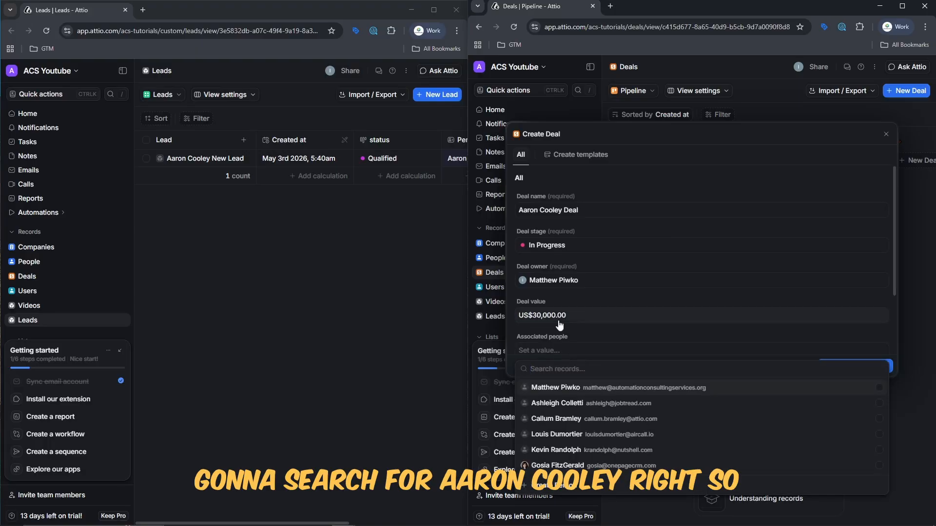
text(Aaron)
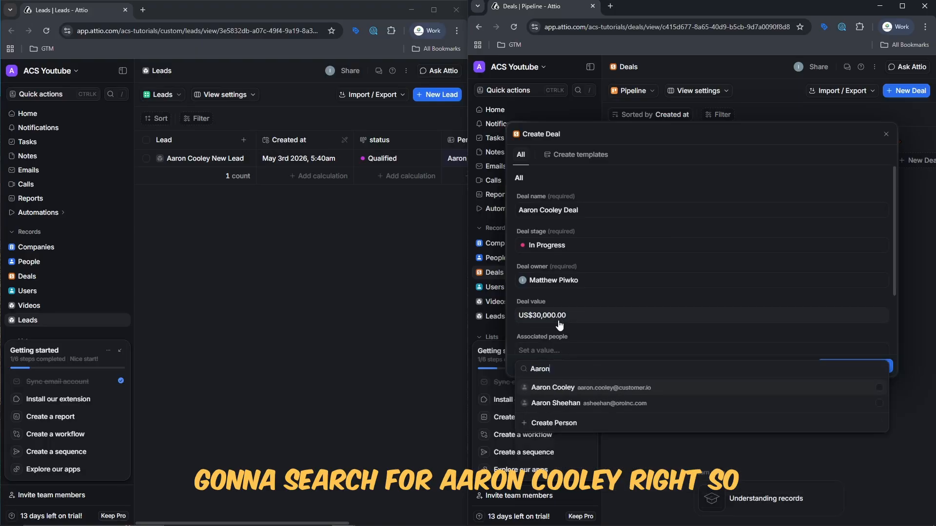
click(577, 388)
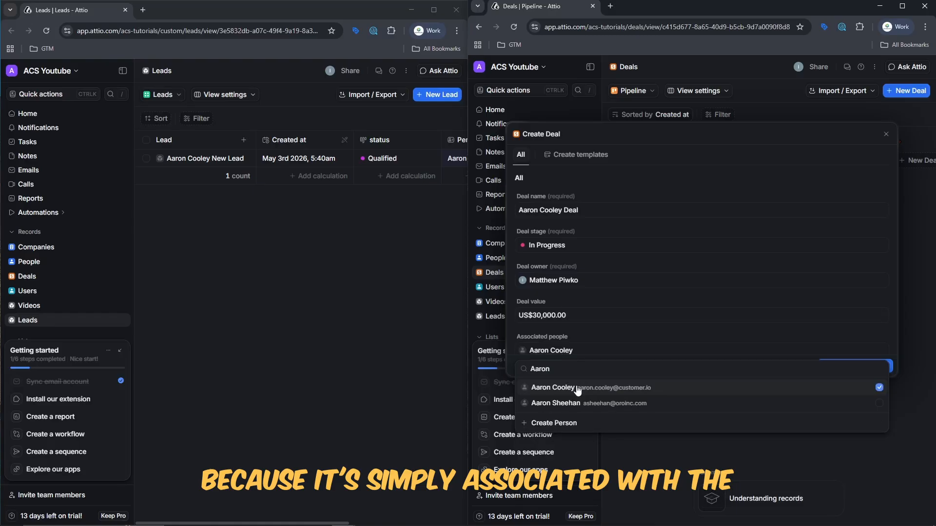
click(615, 335)
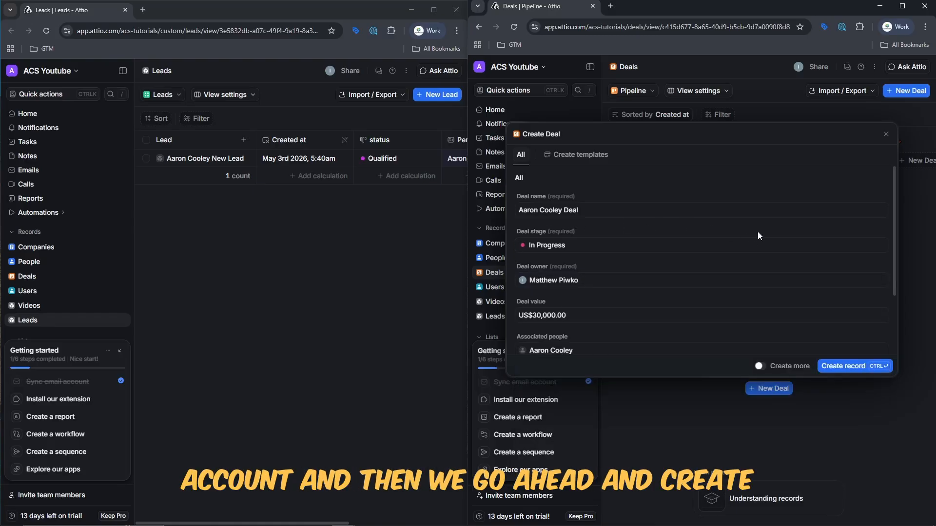
click(859, 371)
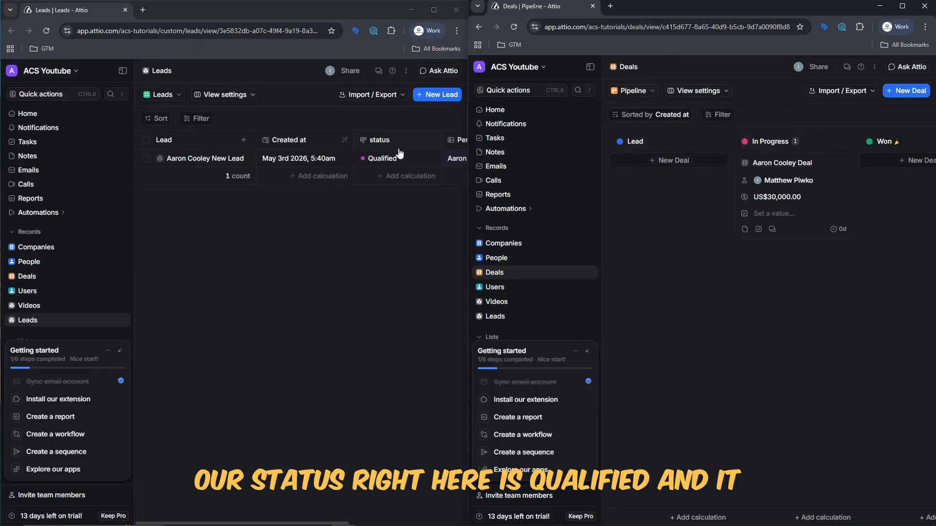
Focus the Leads window, glance at the status column menu, and maximize it.
click(391, 138)
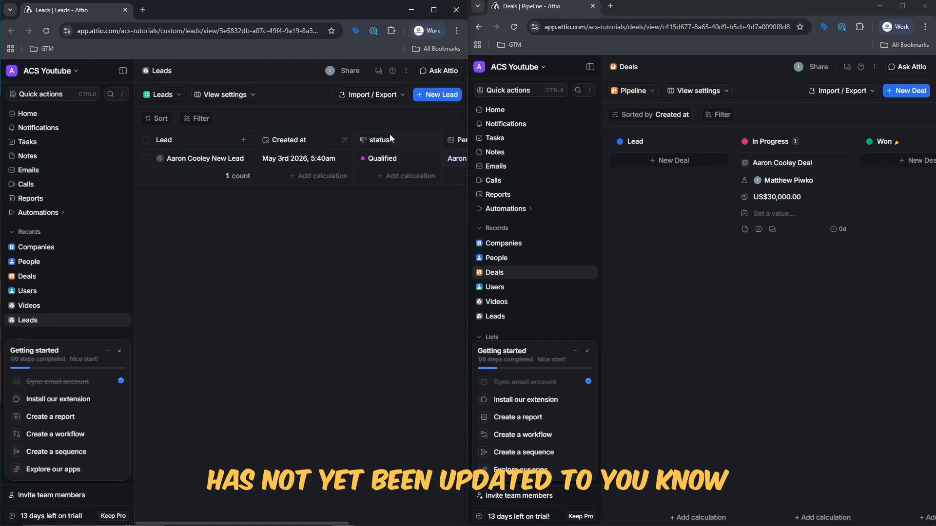
click(390, 138)
click(221, 274)
click(433, 10)
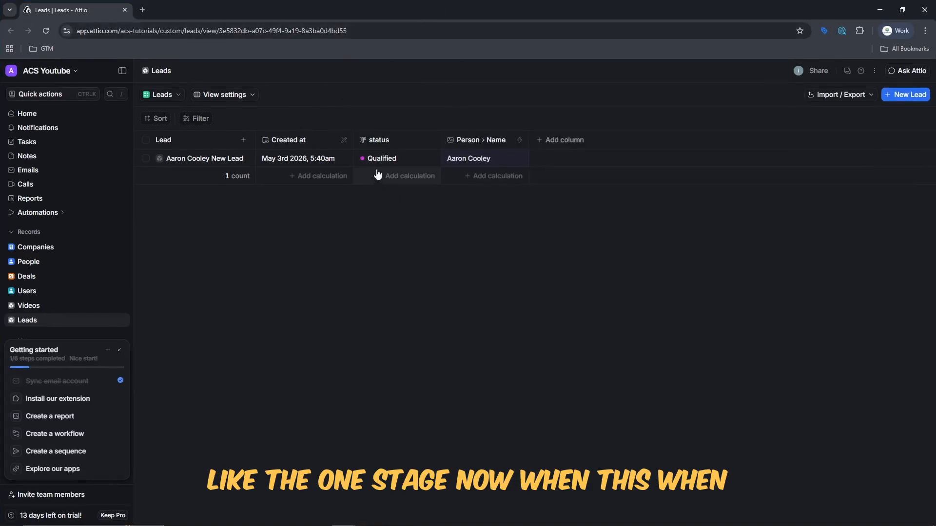
Move the lead from Qualified to Converted on the Lead Pipeline board, then return to the Leads table.
click(170, 98)
click(166, 151)
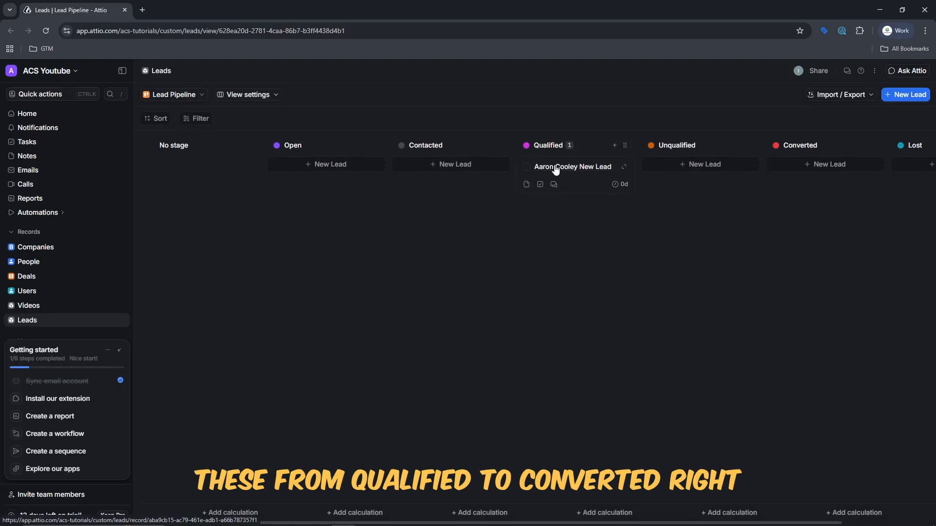
drag(553, 169, 697, 189)
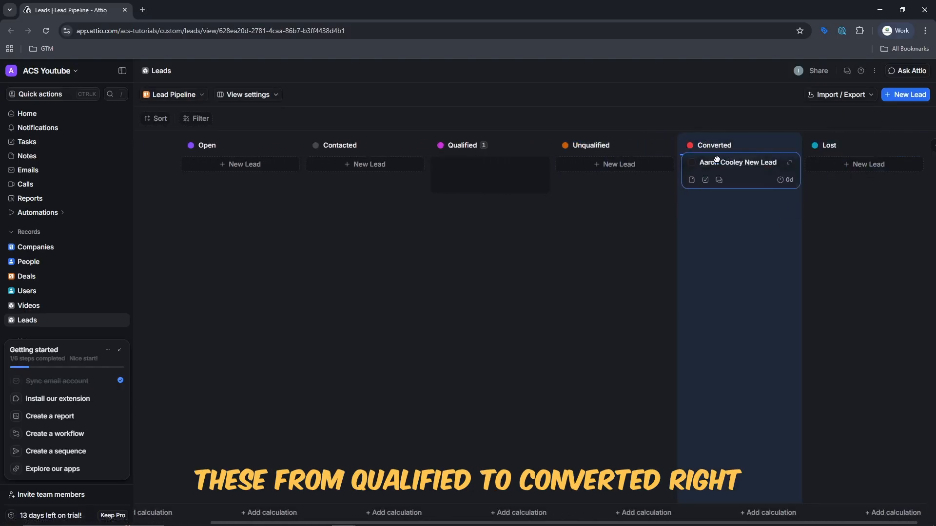
click(189, 96)
click(173, 135)
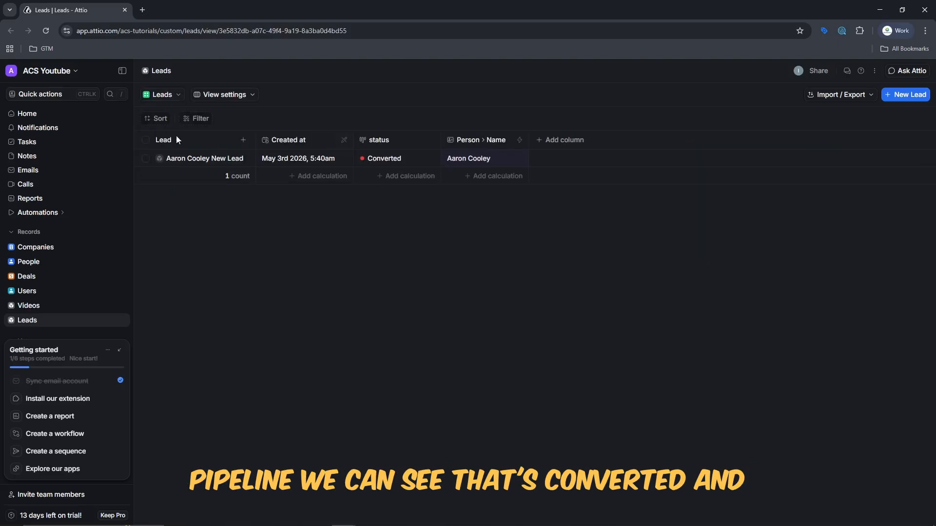
click(161, 97)
click(161, 97)
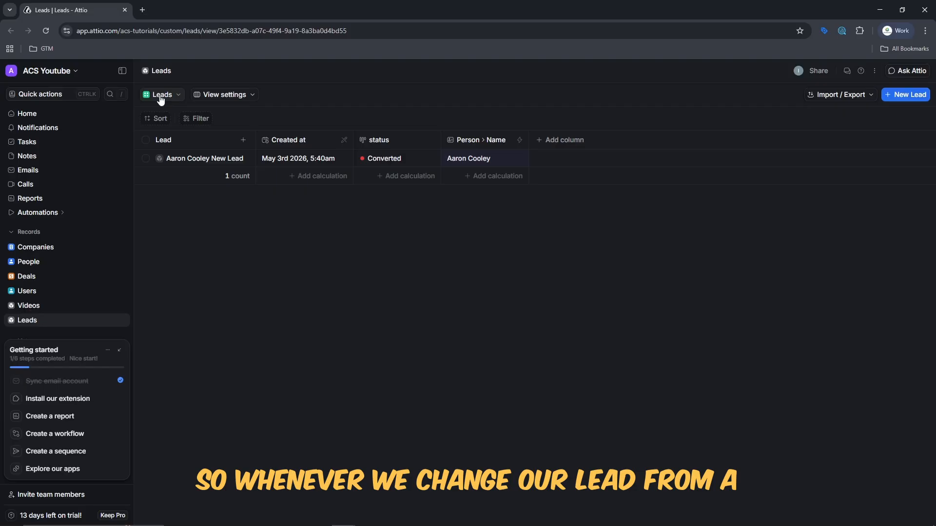
click(54, 279)
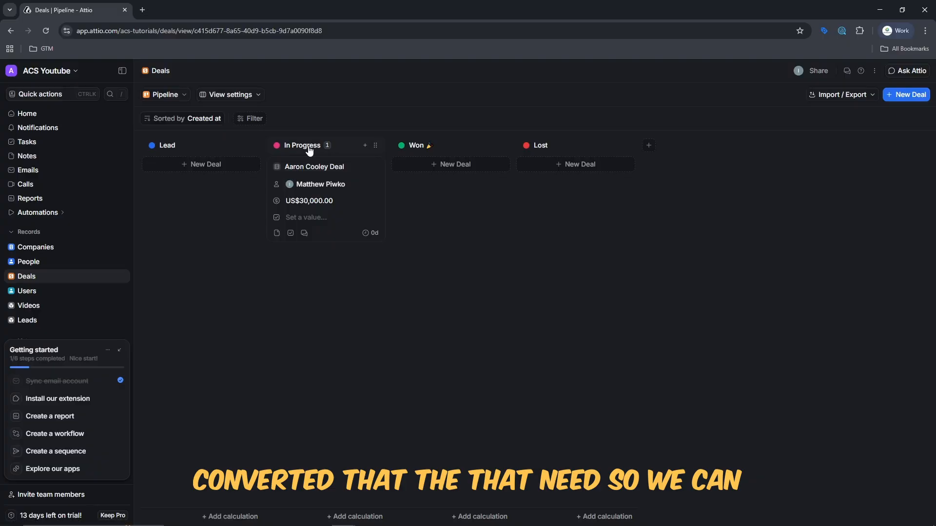
click(374, 145)
click(203, 251)
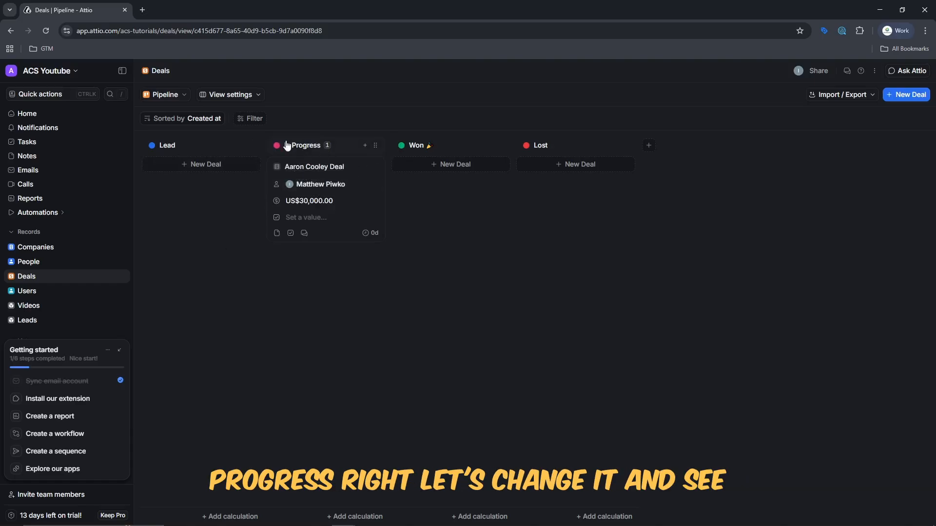
drag(286, 145, 415, 146)
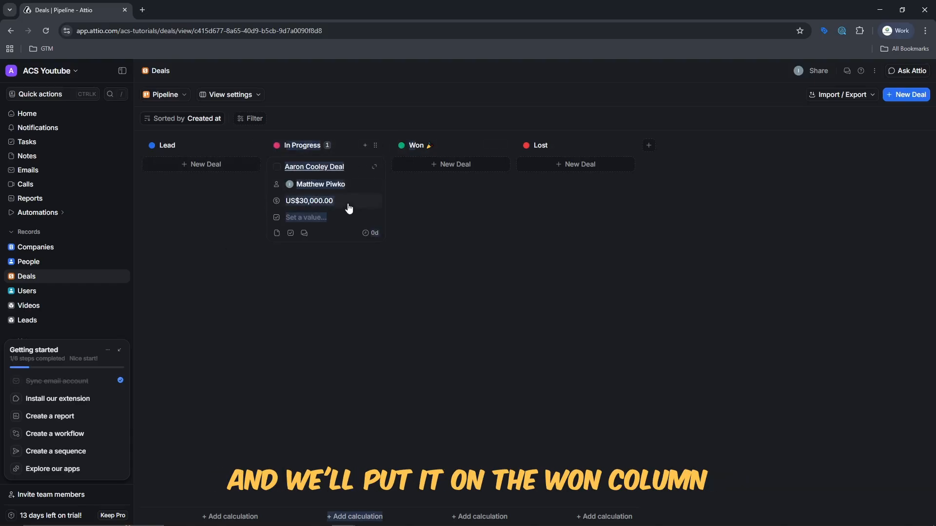
drag(349, 206, 457, 209)
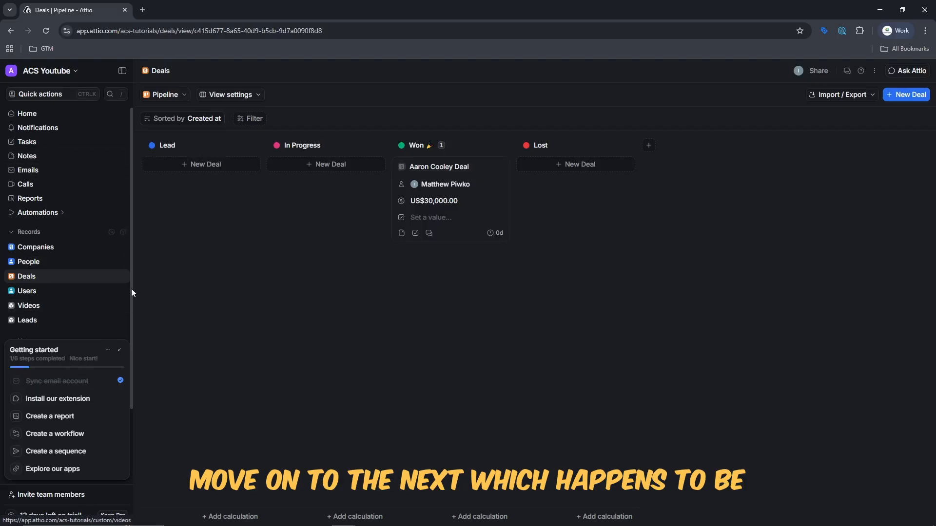
Dismiss the new-list Templates dialog and show the 86 People records in Recently Contacted People.
drag(130, 291, 134, 400)
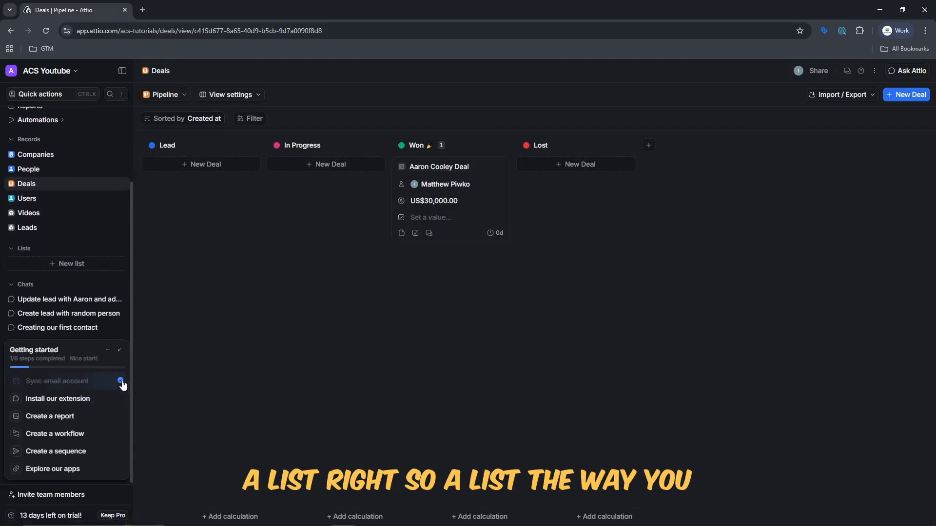
click(76, 268)
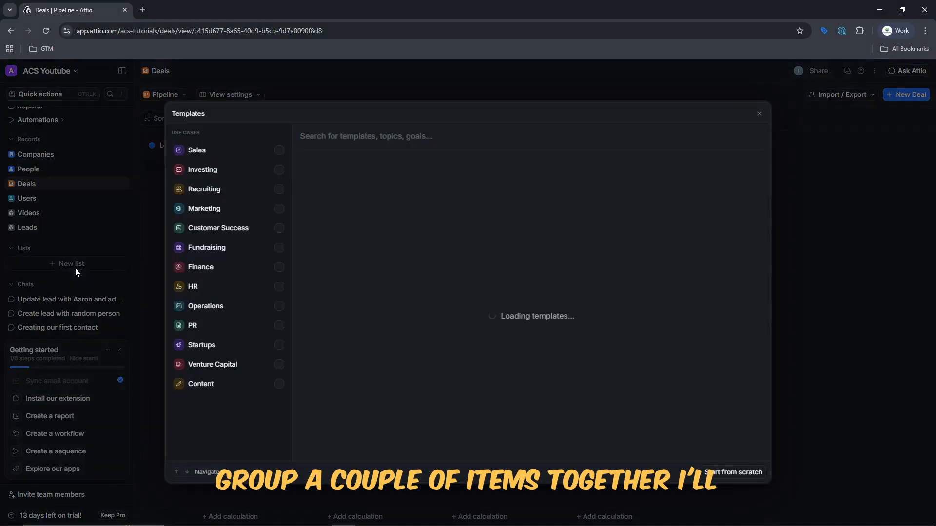
click(85, 209)
click(43, 170)
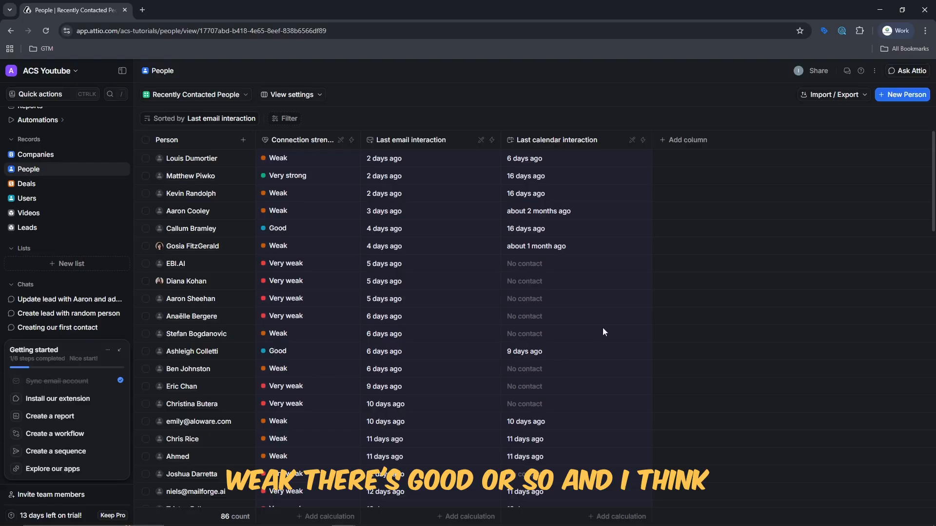
Make the People window fill the screen after tiling it beside the Deals window.
mouse_move(933, 167)
mouse_down()
mouse_move(935, 302)
mouse_move(935, 167)
mouse_up()
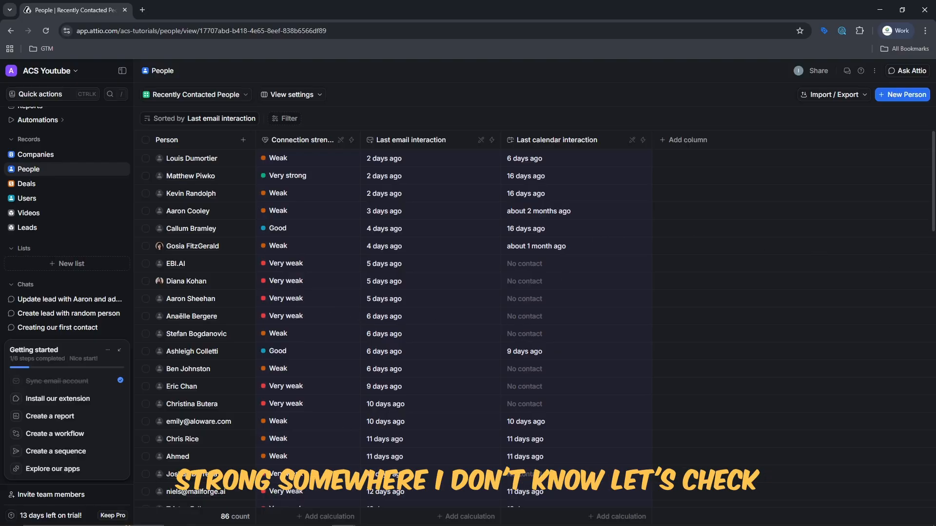
key(super+Left)
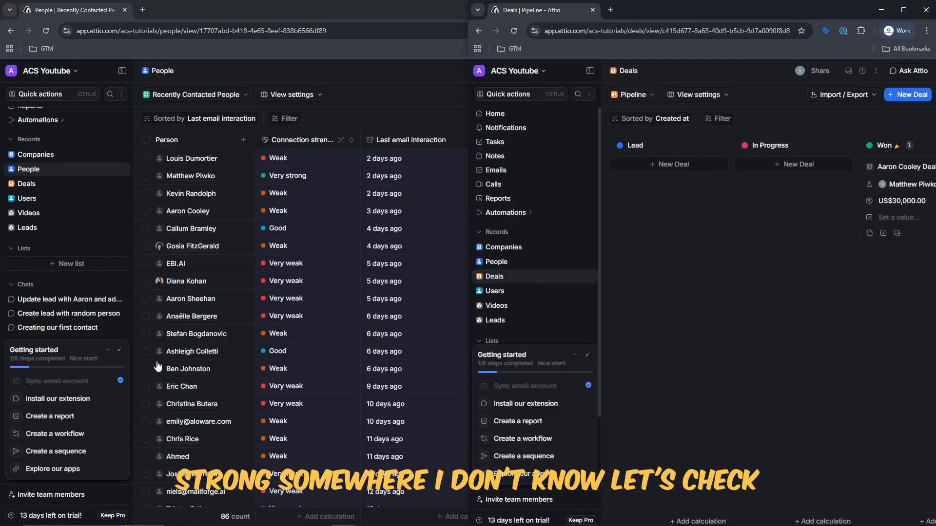
key(super+Up)
Sort the People table by Connection strength descending, Very strong first through Very weak.
click(286, 118)
click(305, 128)
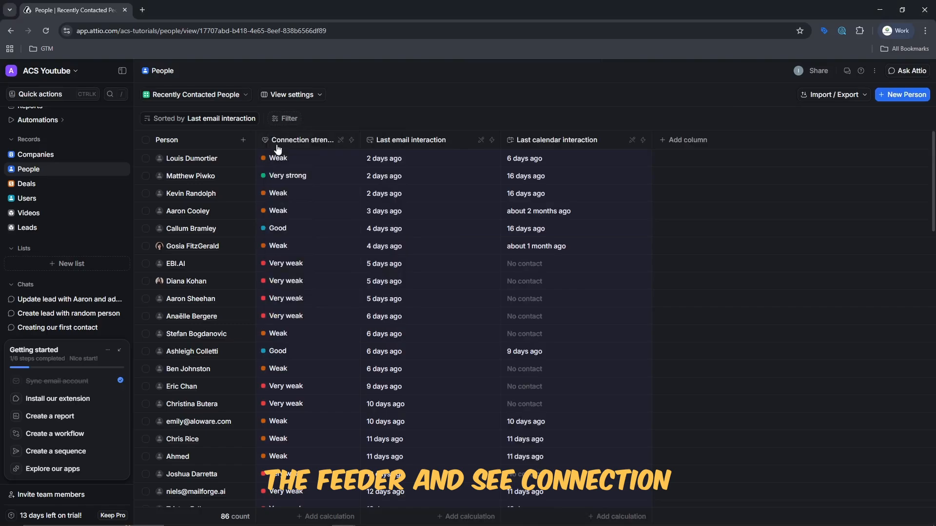
click(289, 140)
click(289, 140)
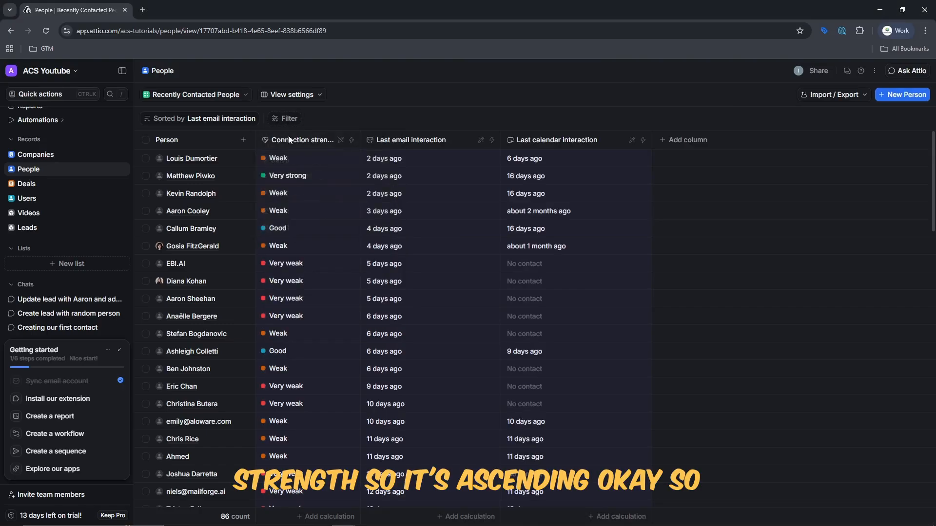
click(289, 140)
click(285, 161)
click(294, 141)
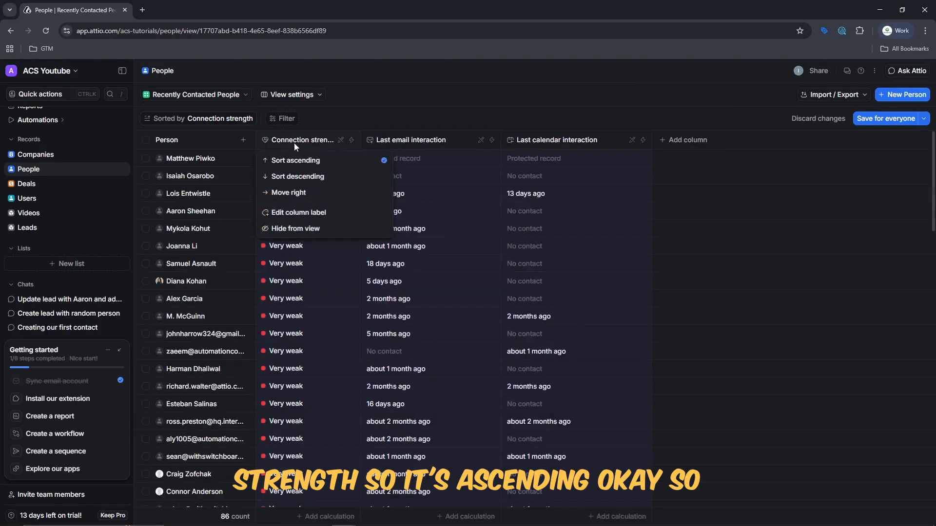
click(303, 179)
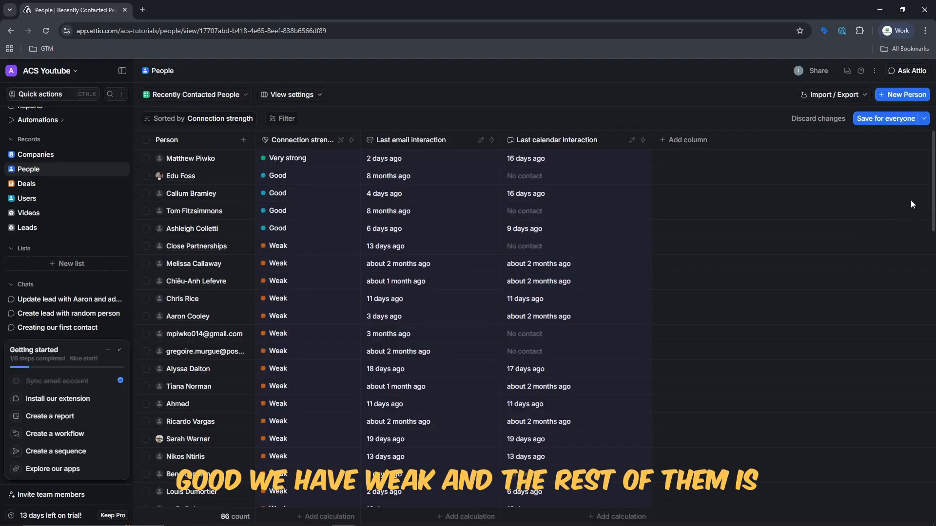
scroll(397, 246, down, 10)
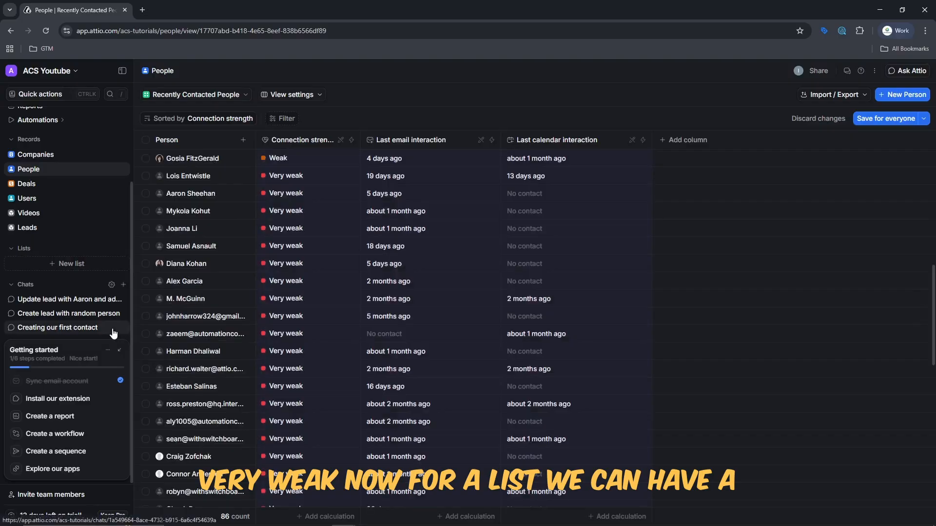
click(62, 263)
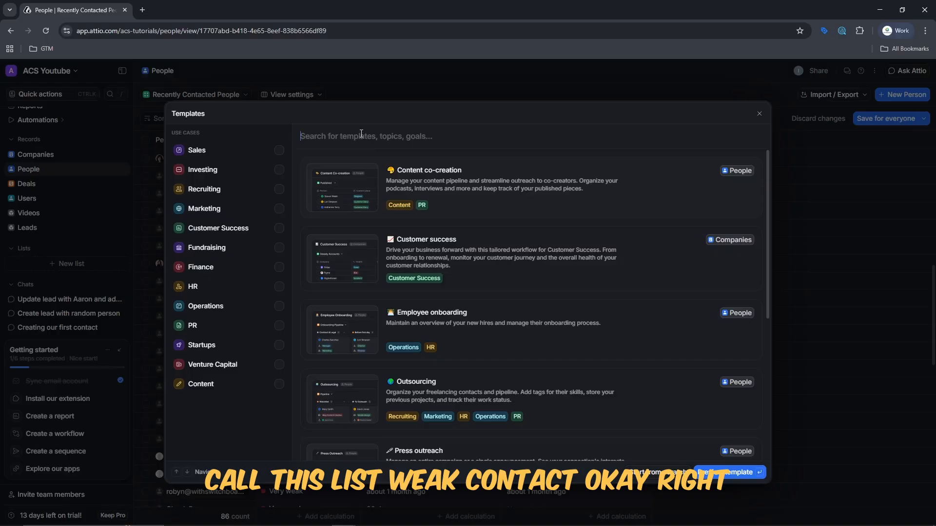
Create a from-scratch list of People named 'Weak Contacts'.
text(Weak Conta)
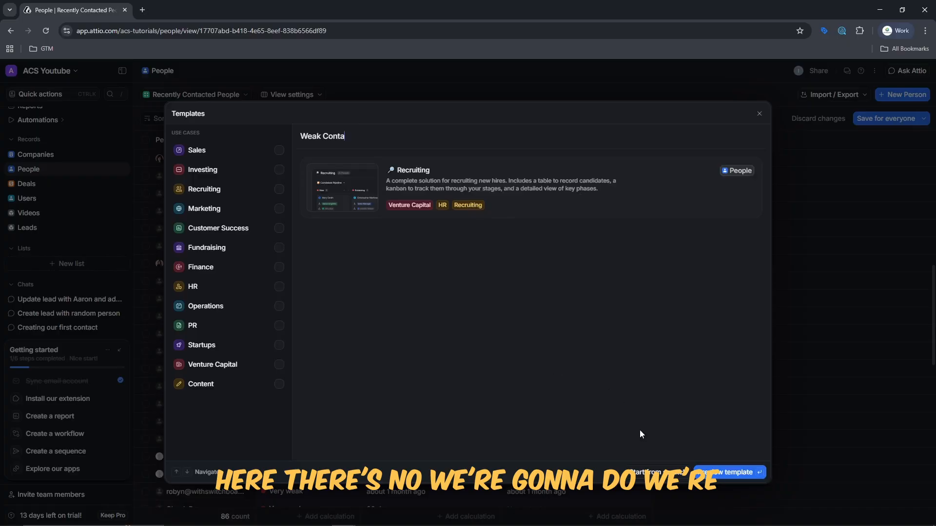
click(658, 472)
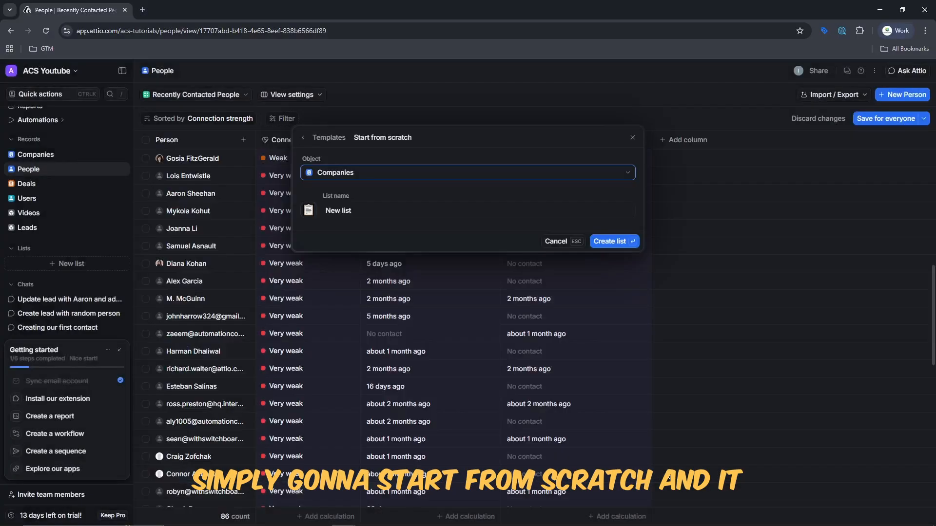
click(370, 179)
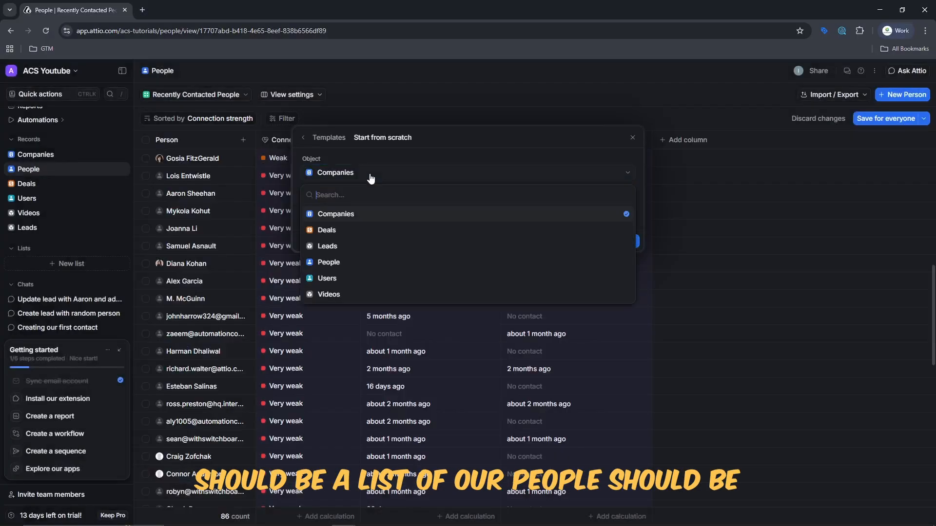
click(375, 256)
triple_click(398, 209)
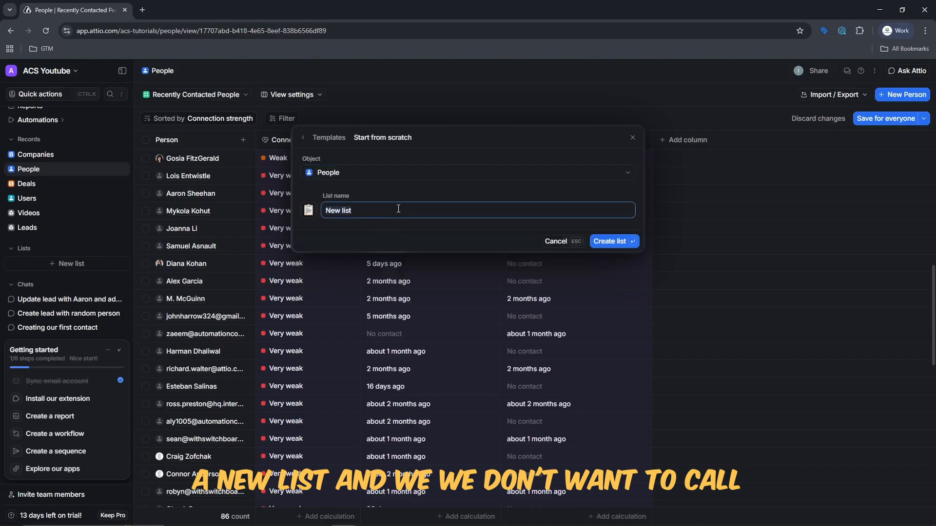
text(We)
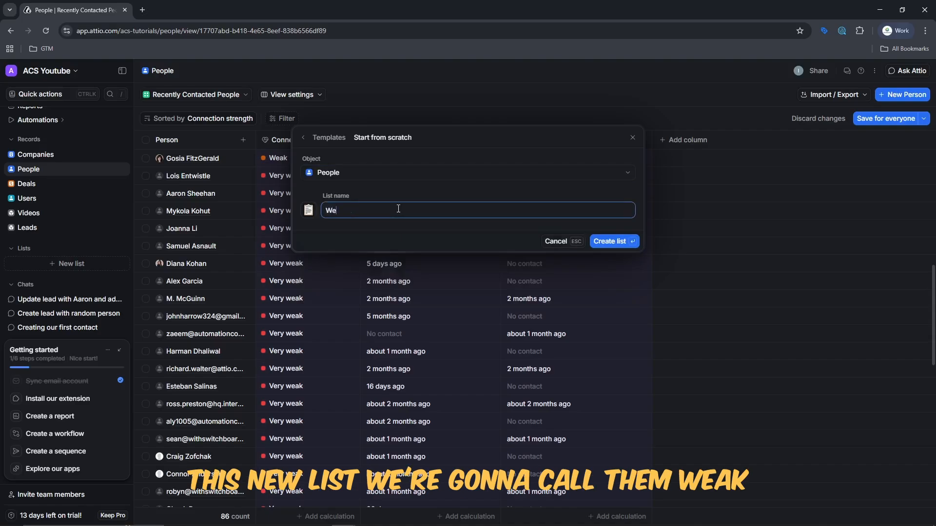
text(ak Contacts)
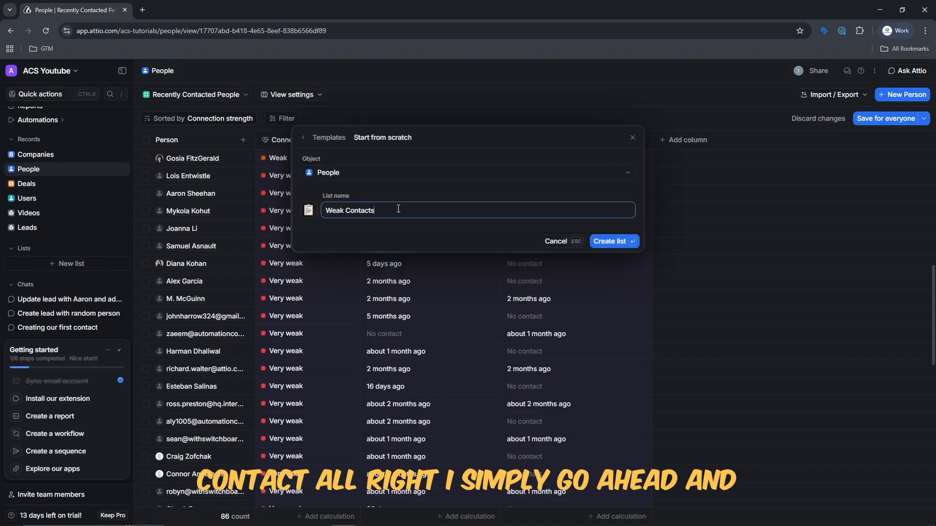
click(616, 242)
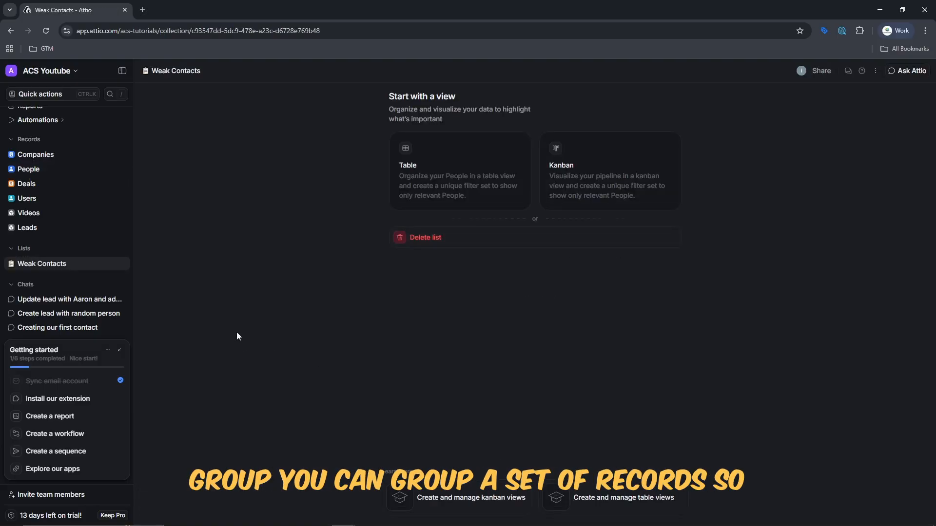
Give Weak Contacts a Table view titled 'Contacts that needs reviving'.
click(451, 175)
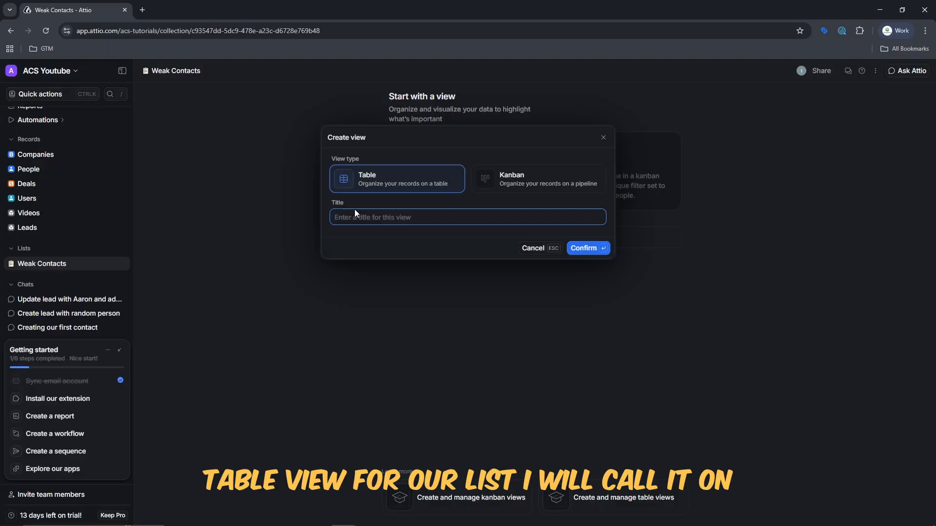
text(We)
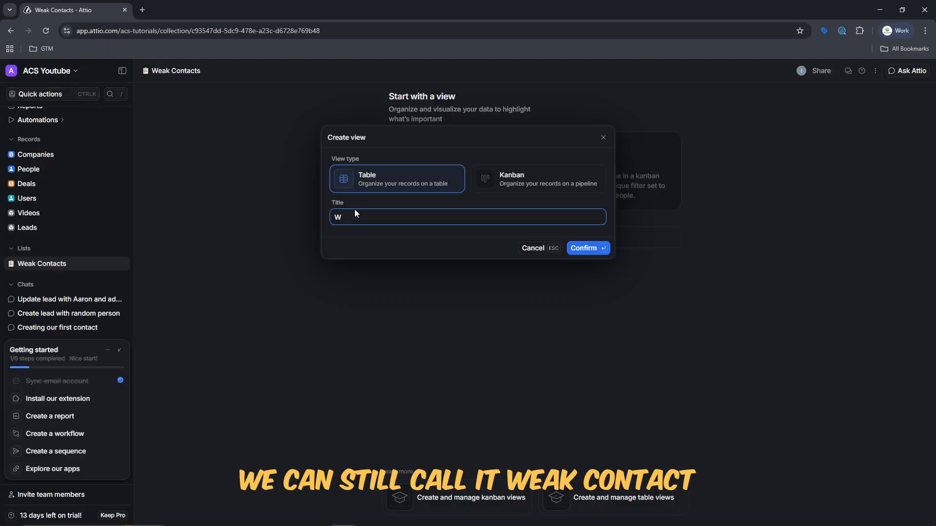
text(eak Contacts)
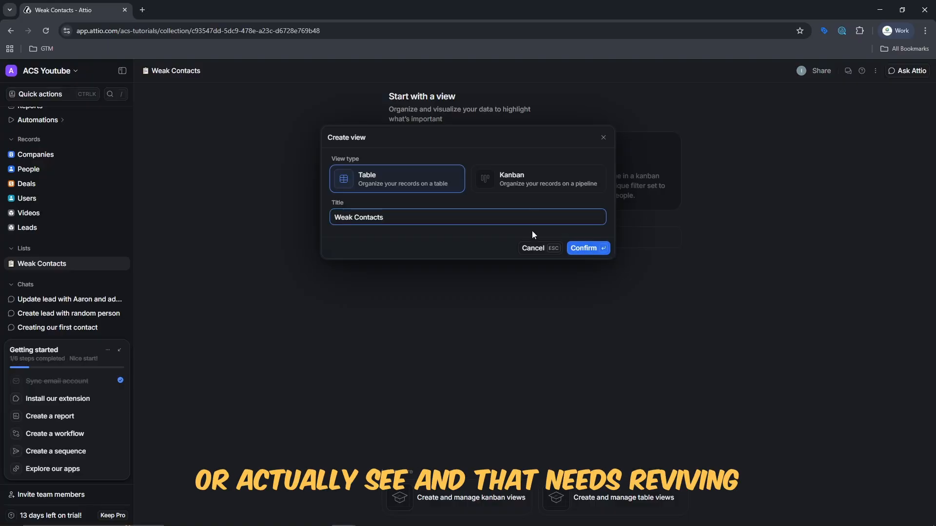
triple_click(533, 216)
text(Contacts)
text( that needs revic)
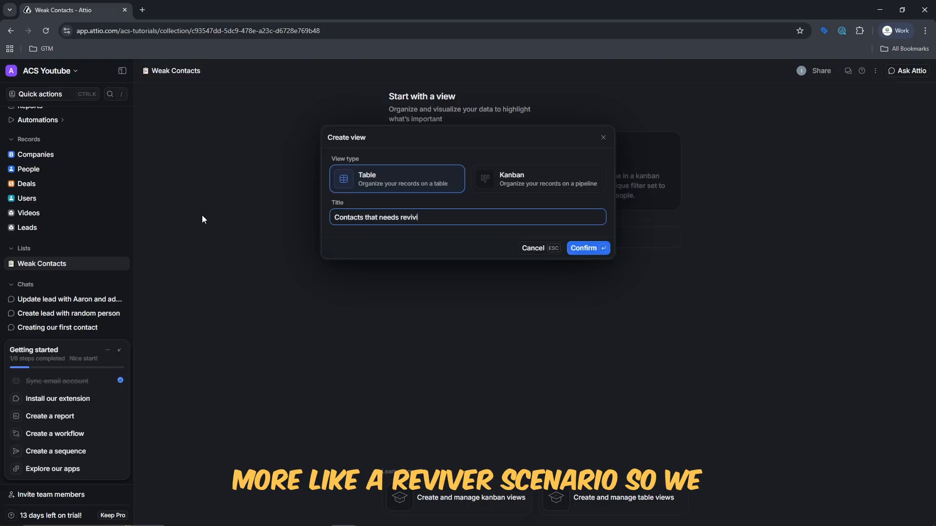
text(ng)
click(588, 249)
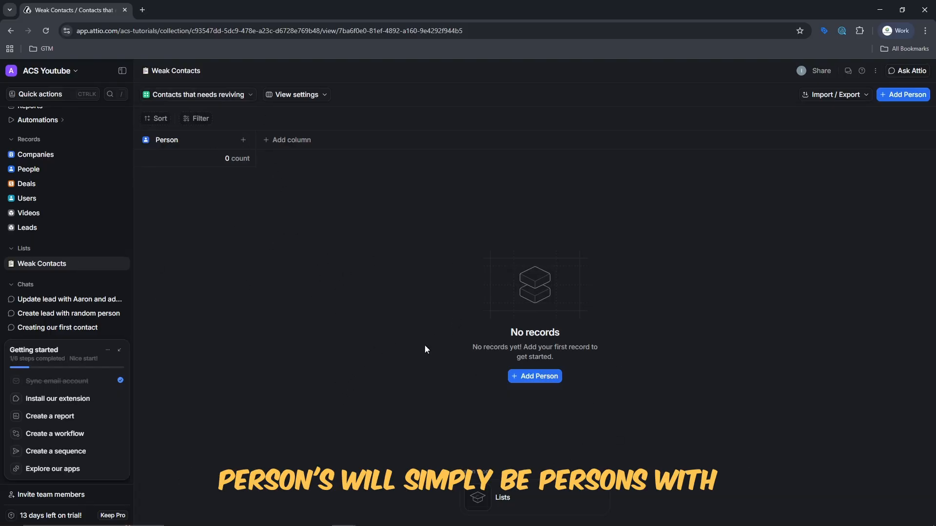
click(537, 376)
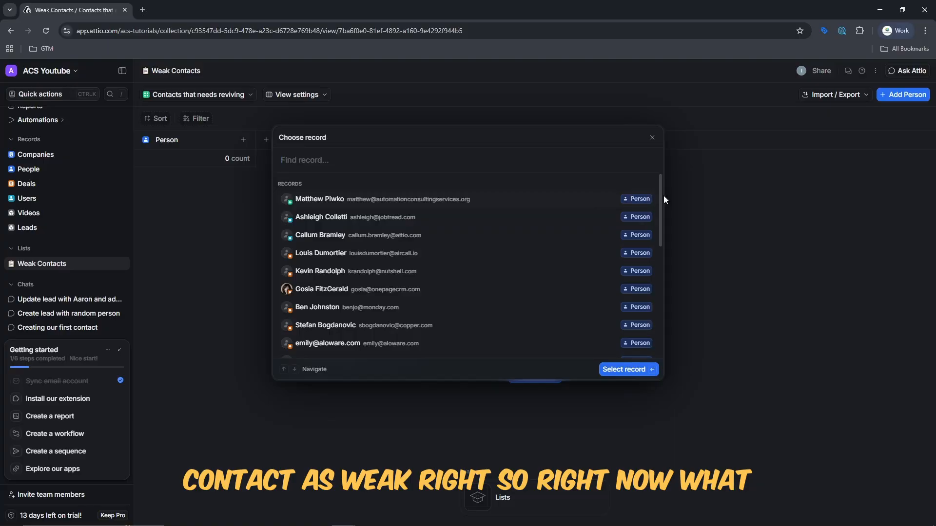
Add one weak-connection person from the record picker to the Weak Contacts list.
drag(661, 199, 655, 180)
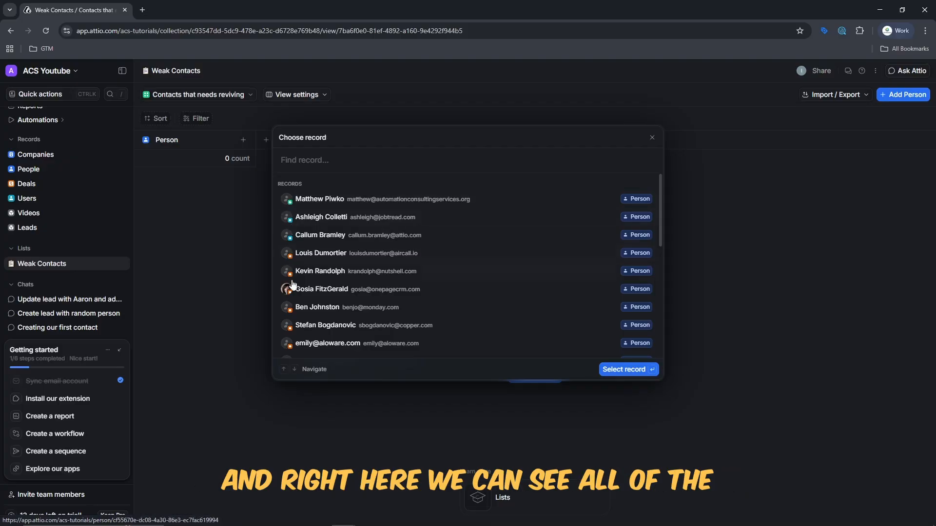
scroll(296, 300, down, 10)
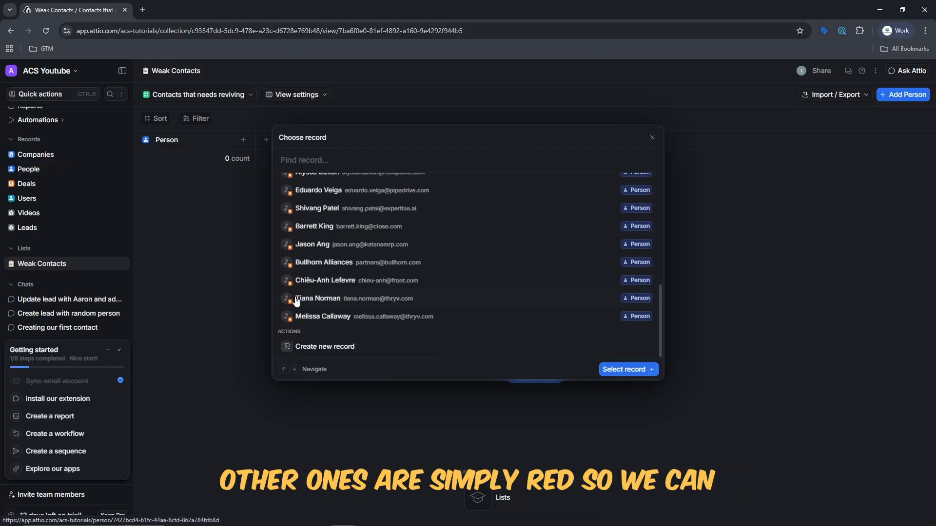
click(341, 316)
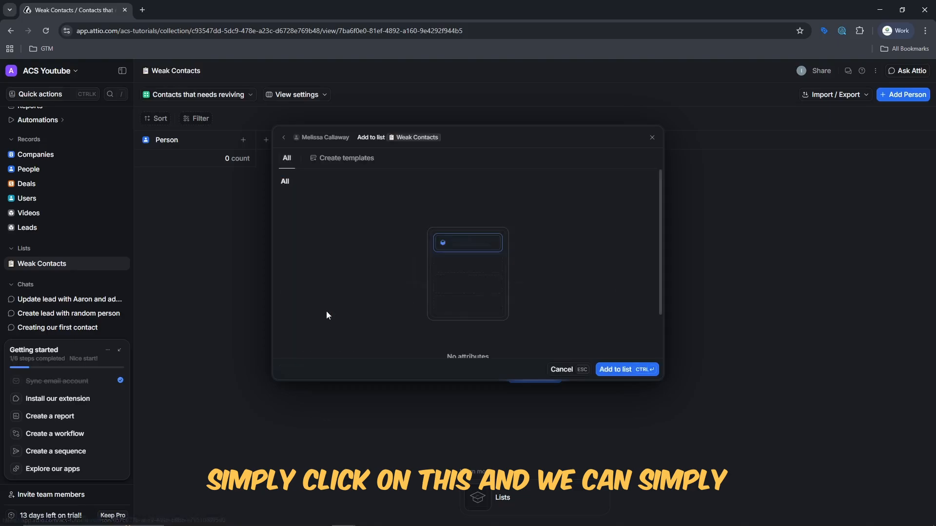
click(646, 370)
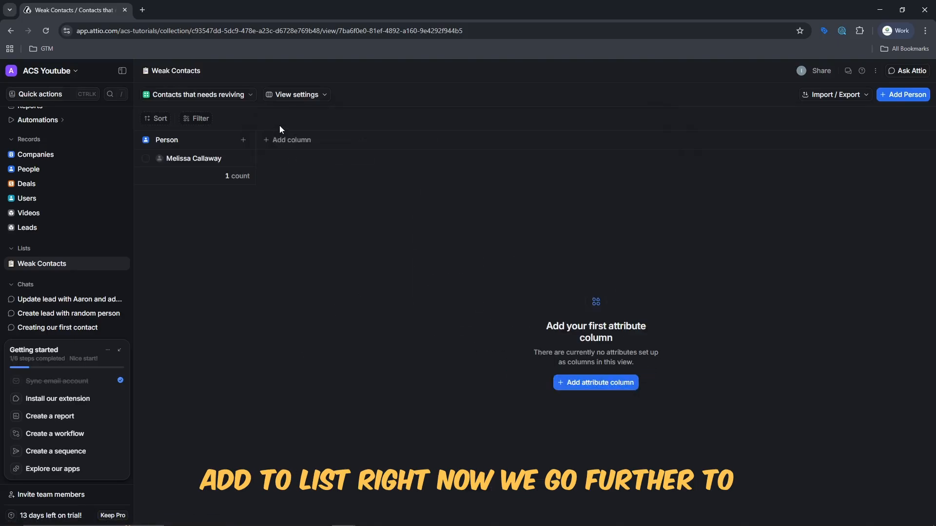
Add a Connection strength column, showing the added person as Weak.
click(284, 141)
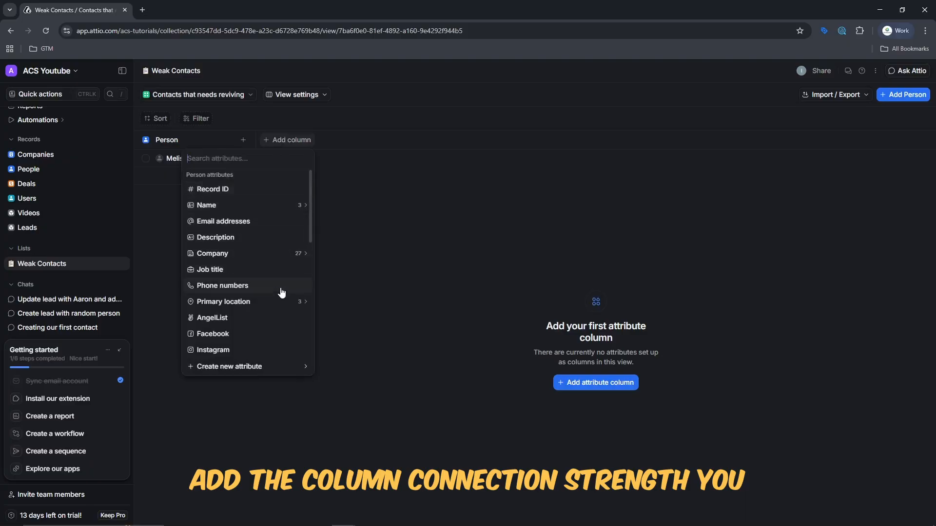
scroll(281, 292, down, 5)
click(288, 268)
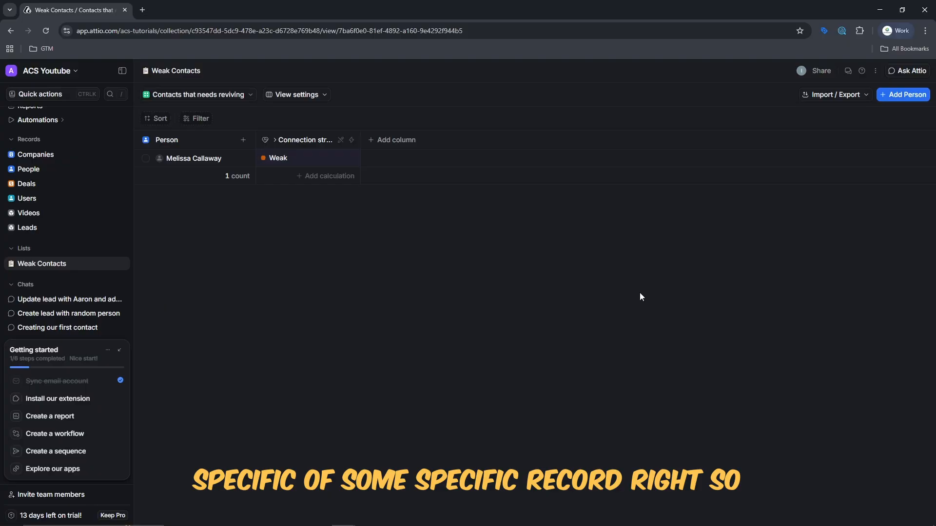
Create a from-scratch People list named 'Strong Contacts'.
click(124, 248)
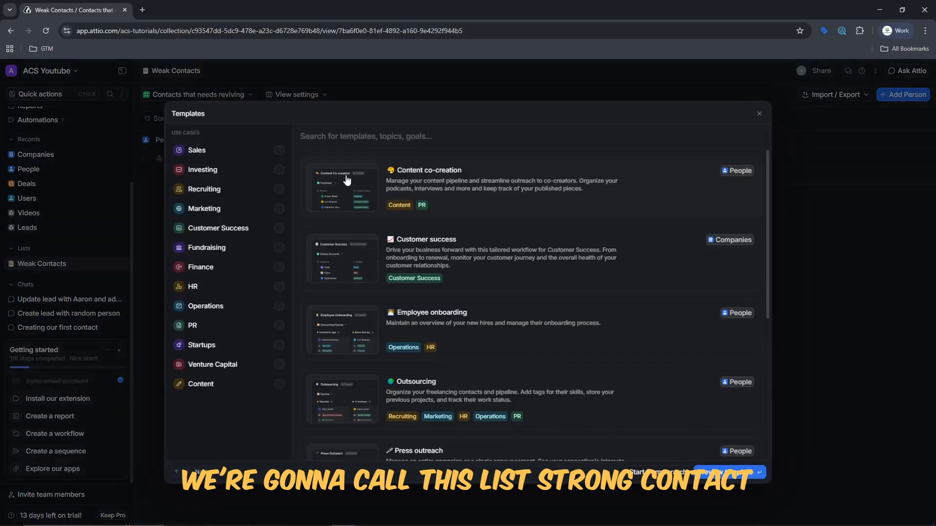
click(667, 473)
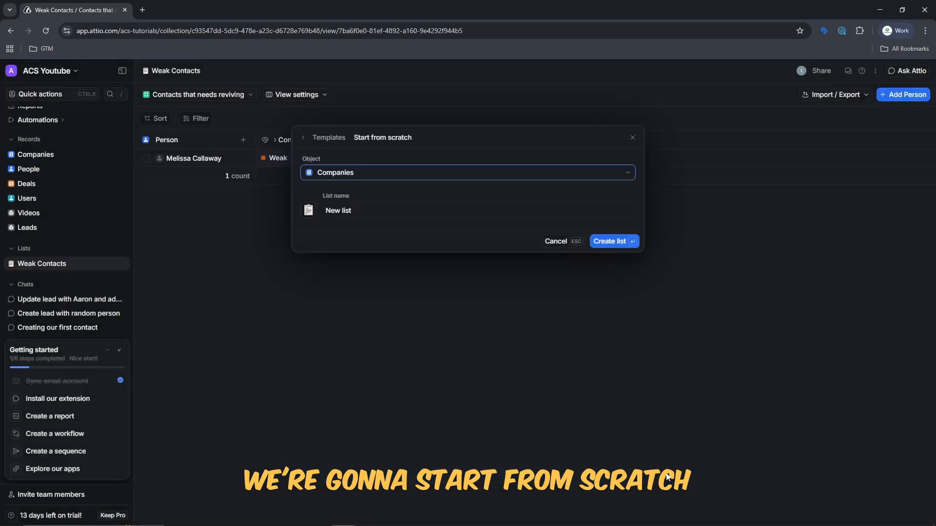
click(558, 179)
click(548, 260)
click(543, 213)
text(F)
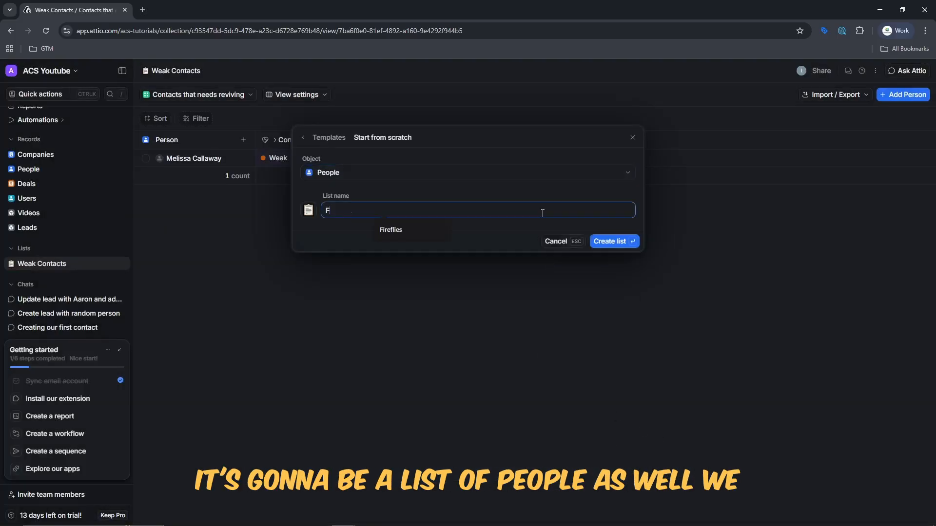
key(BackSpace)
text(Str)
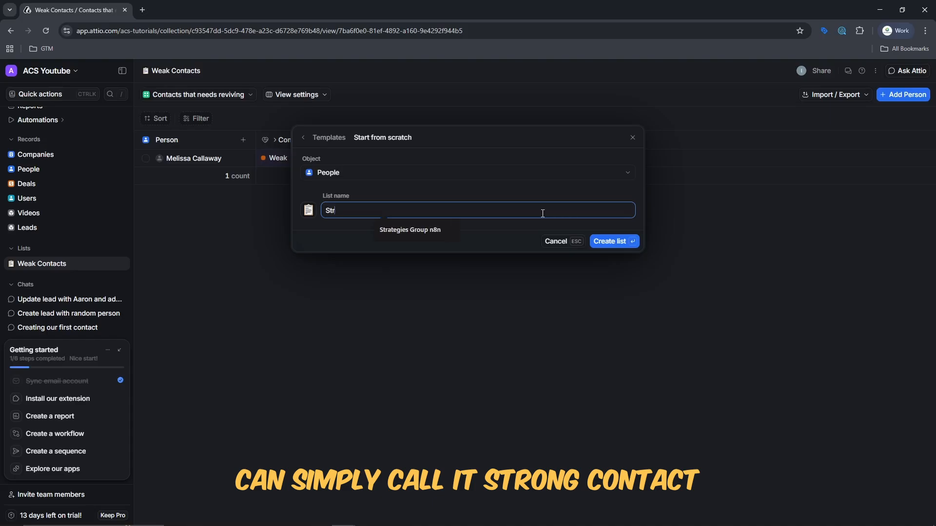
text(ong Contacts)
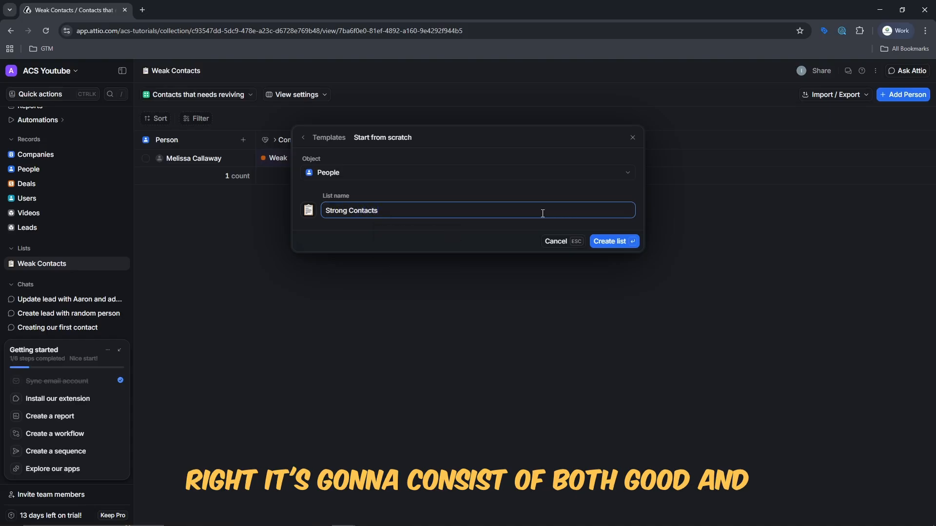
click(607, 243)
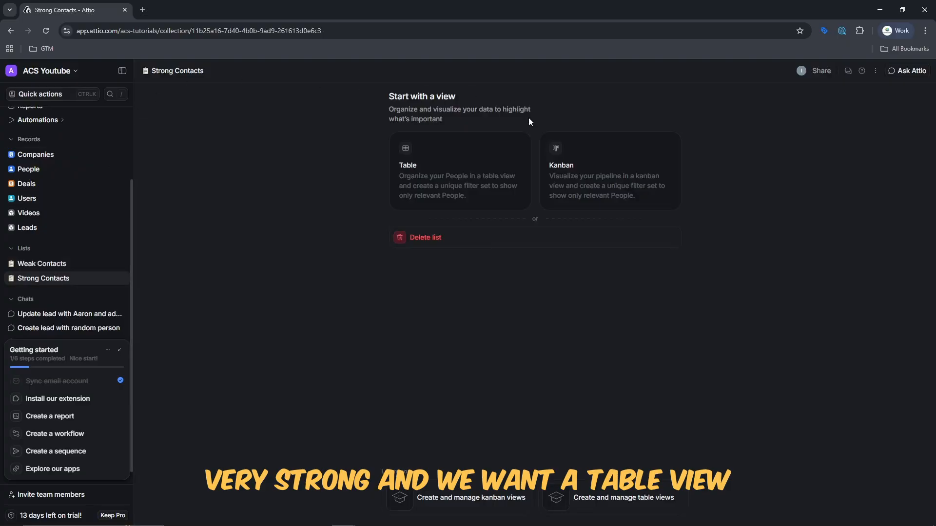
Give Strong Contacts a Table view titled 'Contacted Recently'.
click(464, 154)
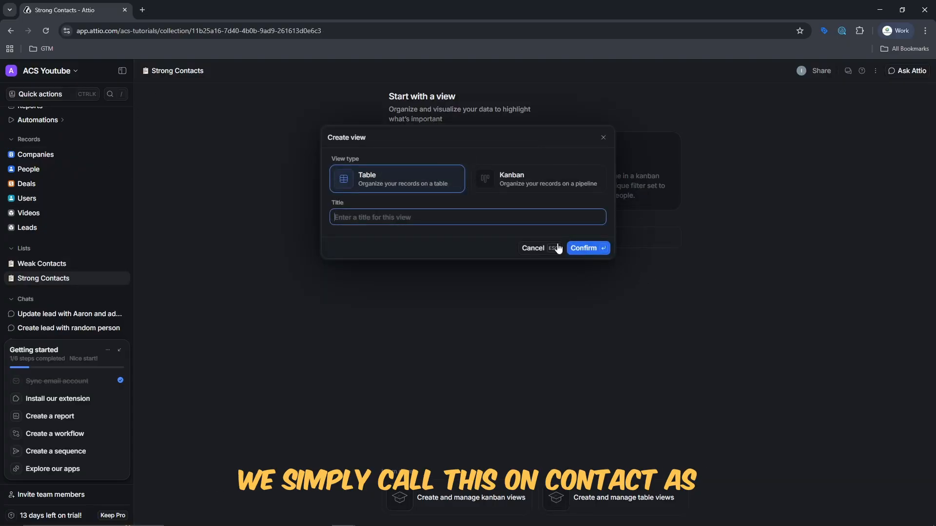
text(Fre)
key(BackSpace)
key(BackSpace)
key(BackSpace)
text(Con)
key(BackSpace)
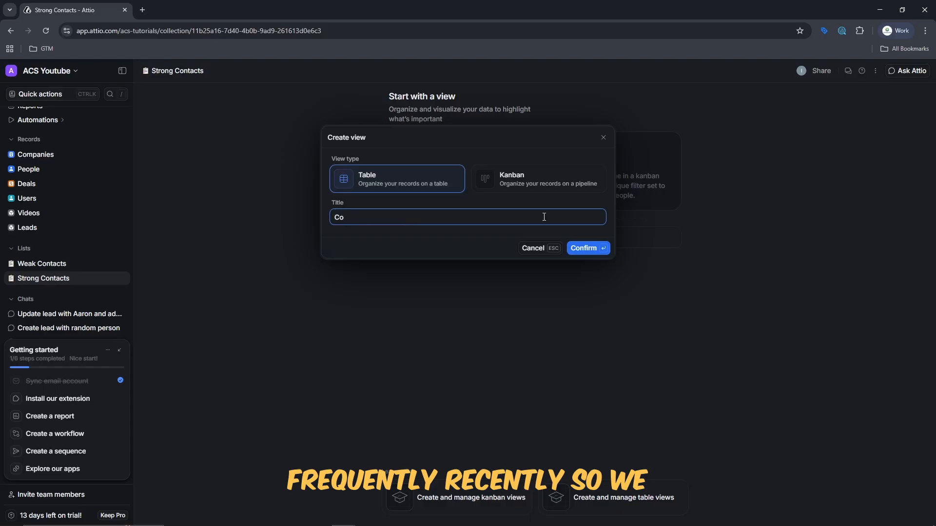
text(ntacted Recently)
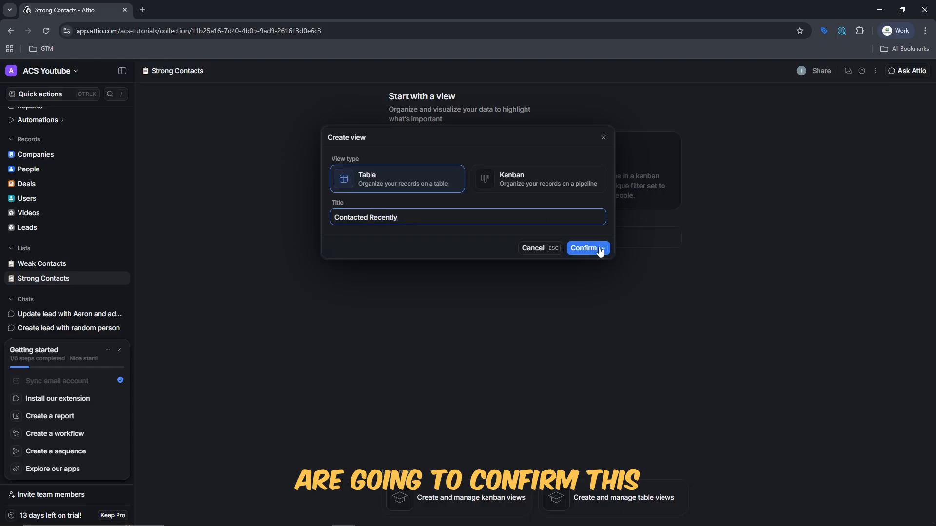
click(599, 249)
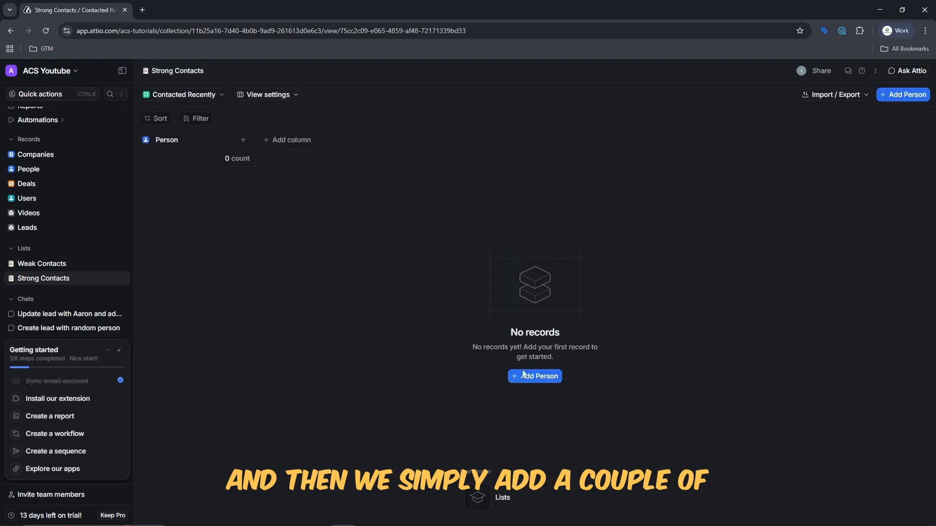
Add the first person to Contacted Recently and cancel the Create column dialog.
click(523, 376)
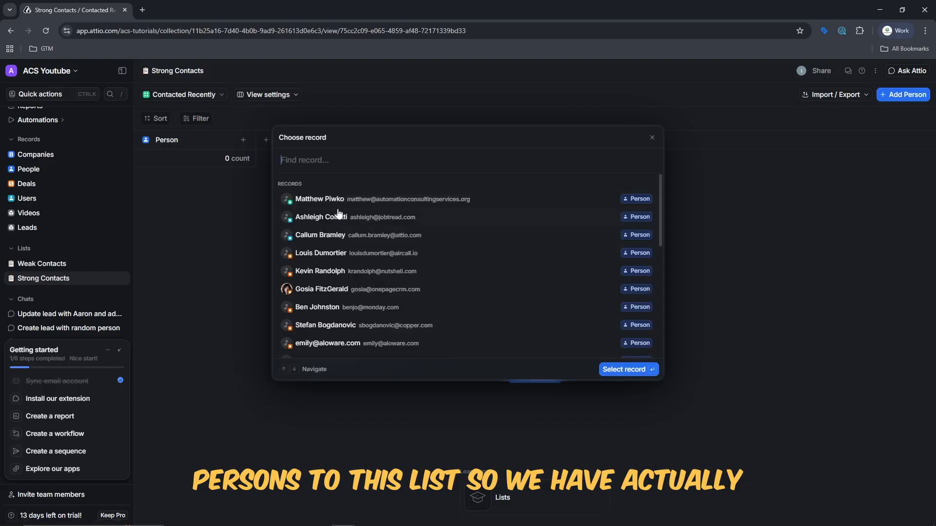
click(338, 214)
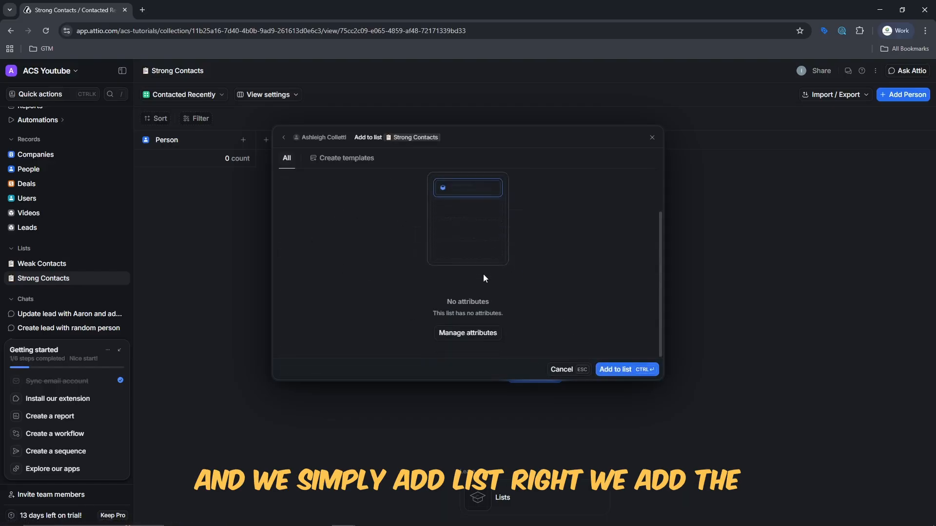
key(ctrl+Return)
click(602, 382)
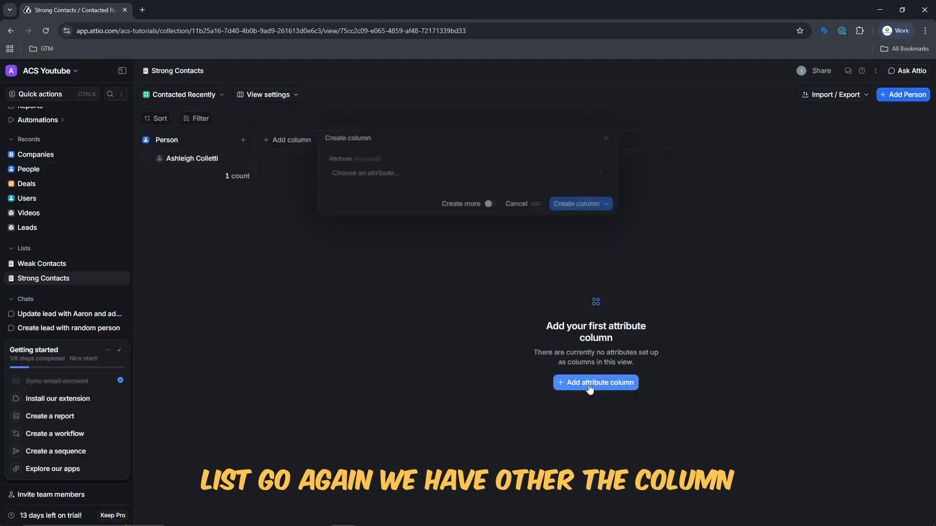
click(580, 179)
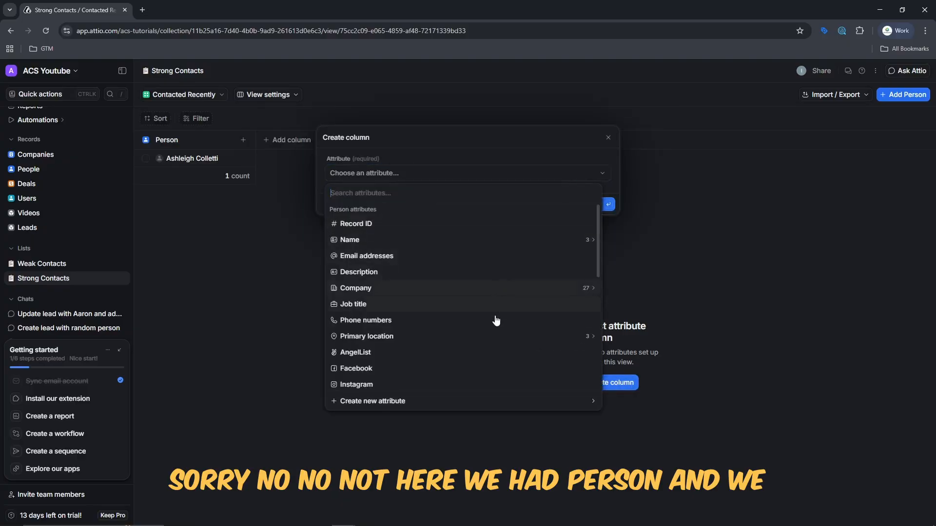
click(769, 256)
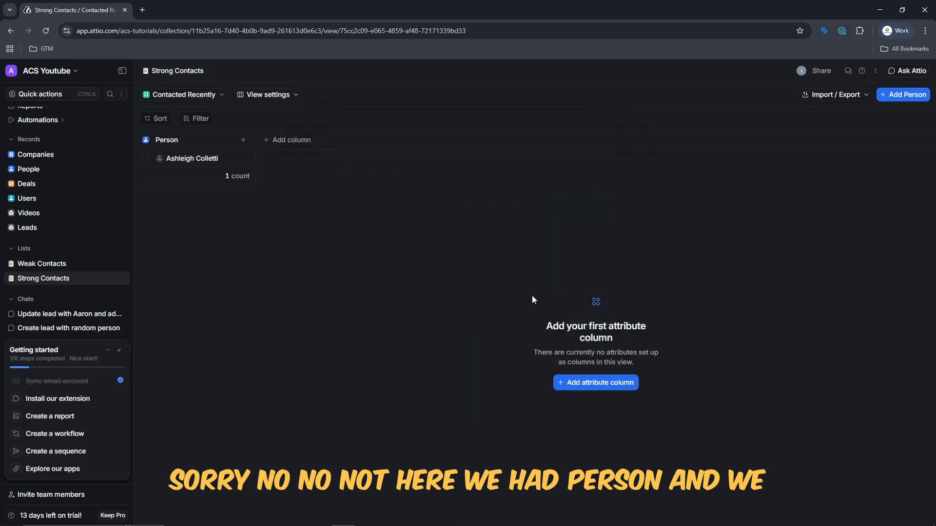
Add the second and third people, then return to the Weak Contacts list.
click(899, 96)
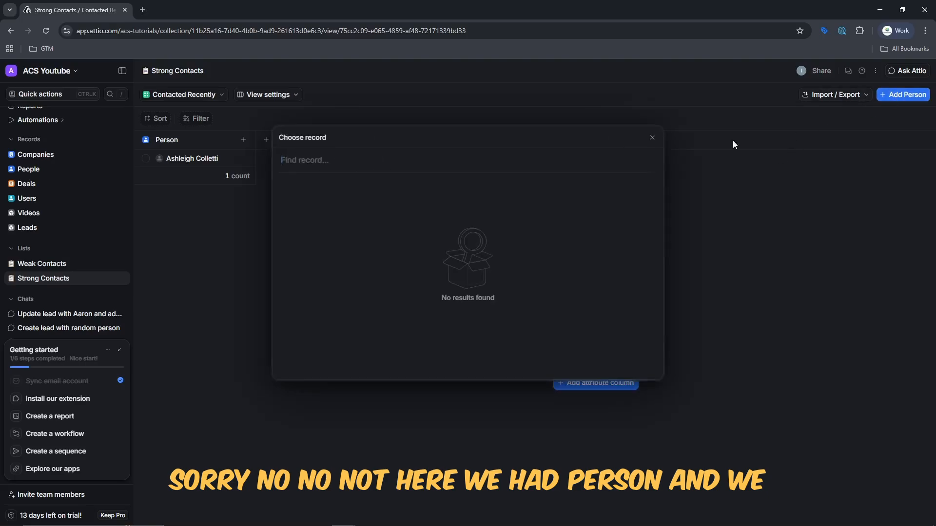
click(299, 200)
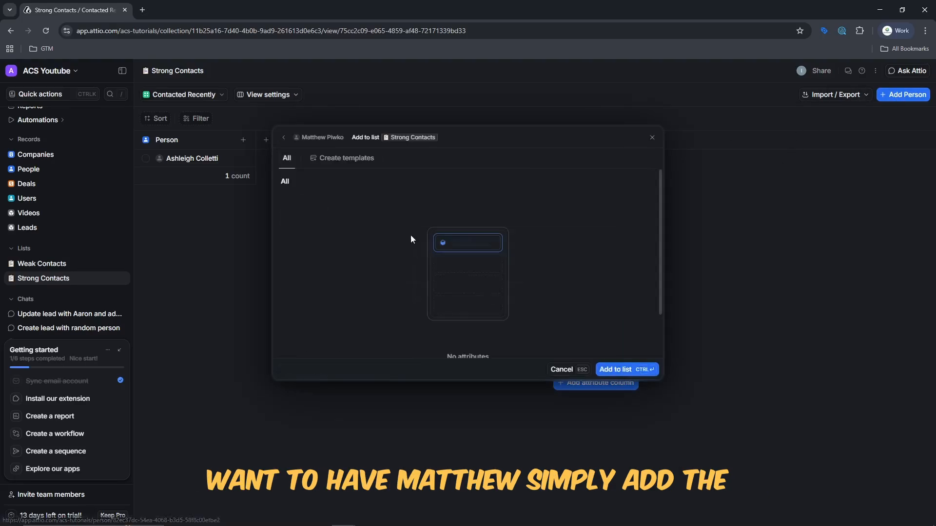
click(619, 371)
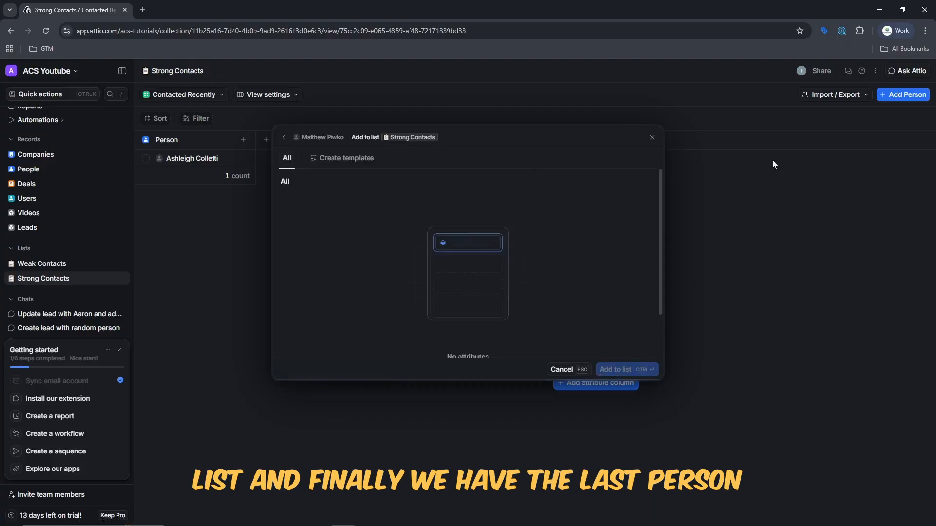
click(895, 96)
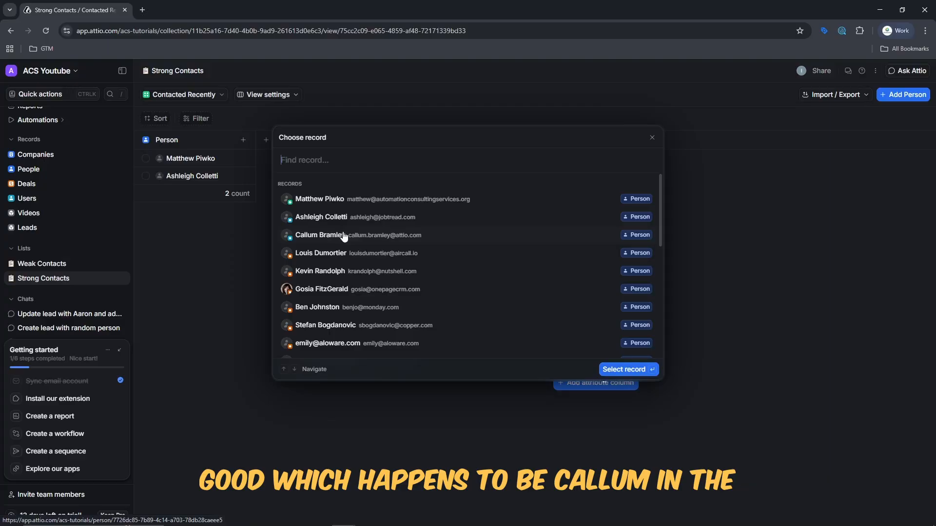
click(344, 236)
click(648, 372)
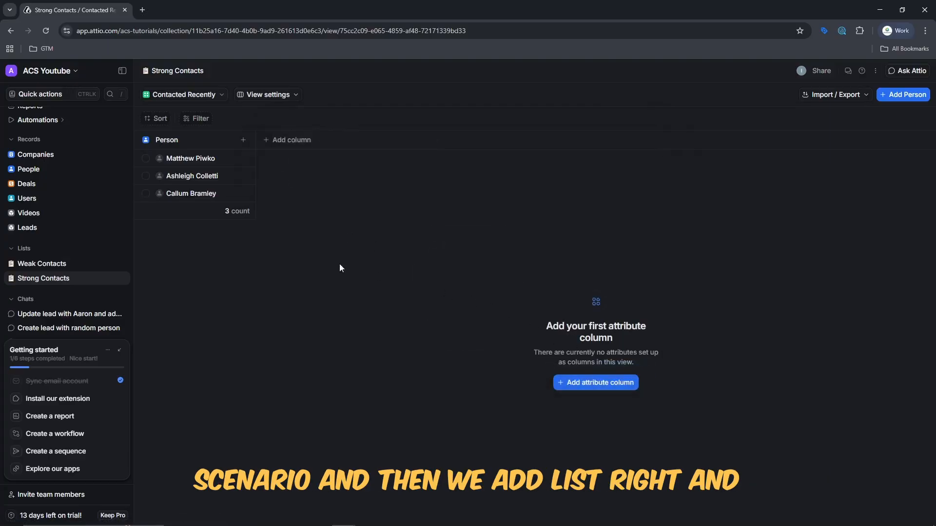
click(35, 265)
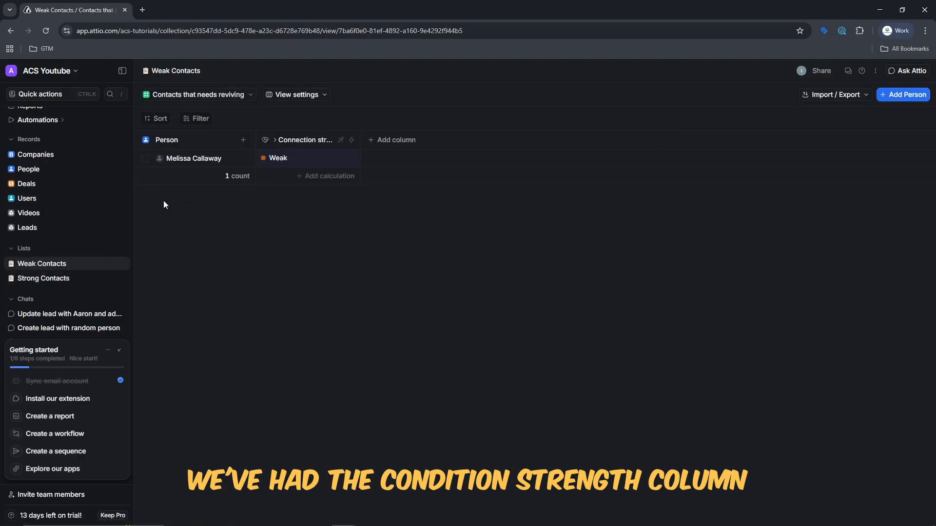
Return to Strong Contacts and show the attributes available for a new column.
click(49, 277)
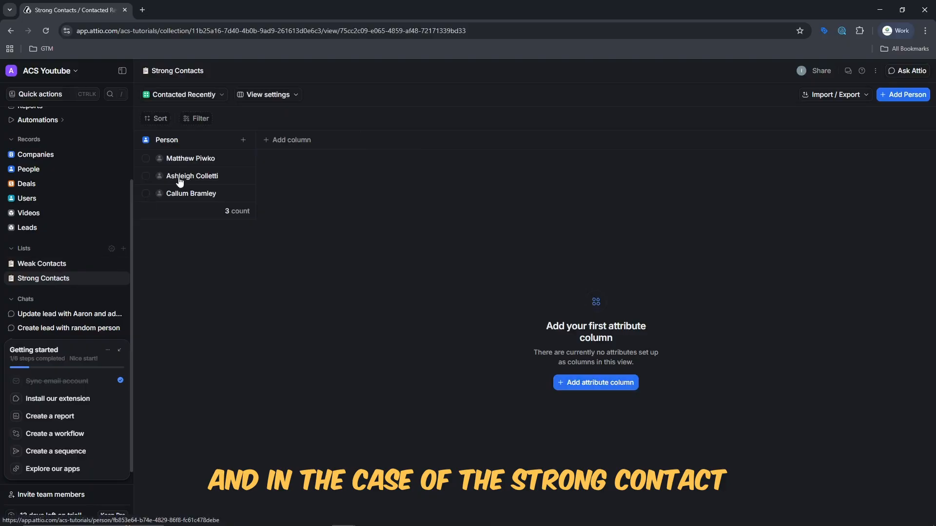
mouse_move(196, 166)
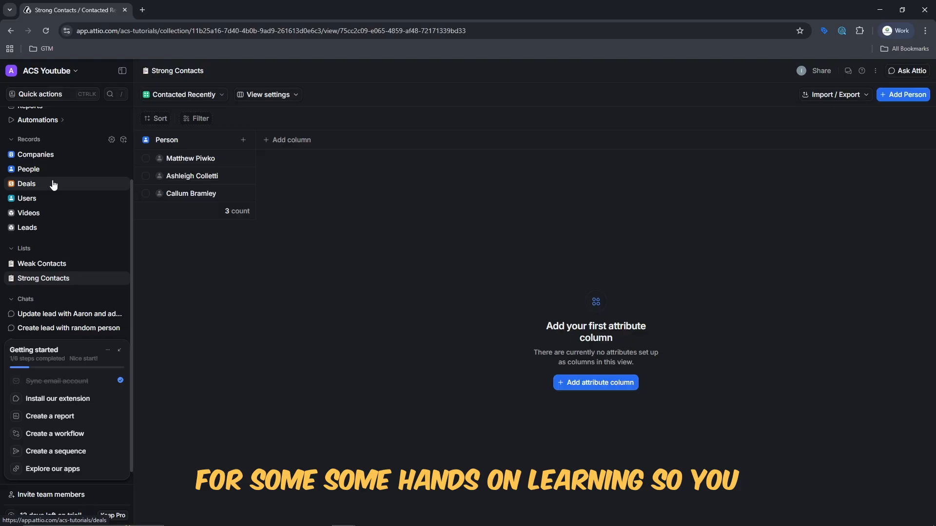
click(268, 148)
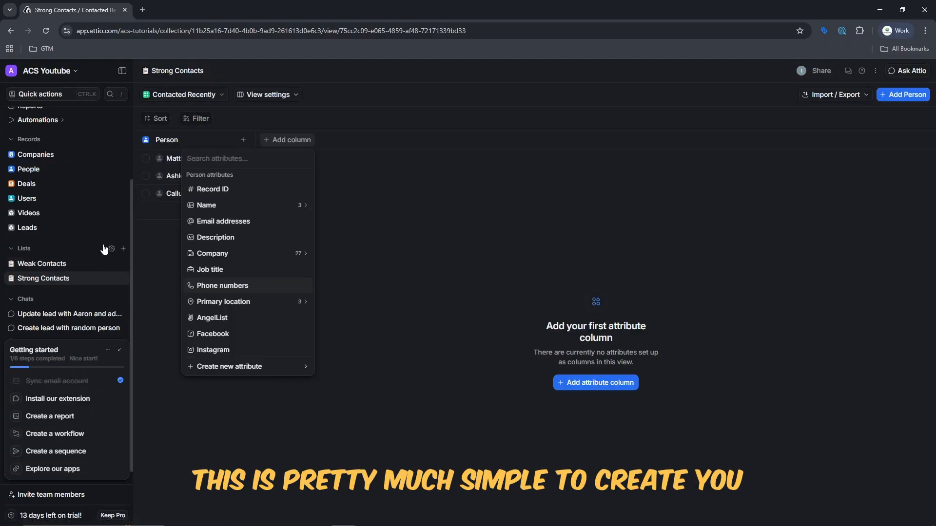
click(122, 249)
click(122, 250)
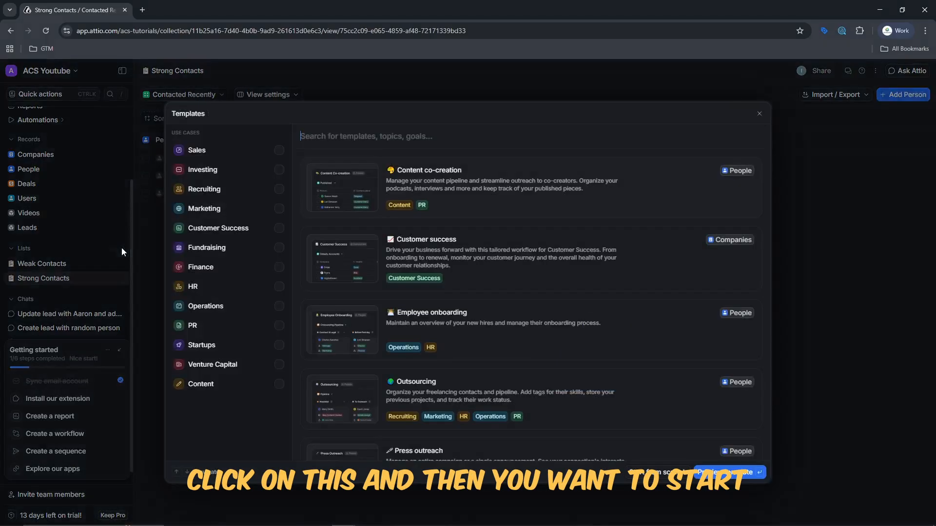
click(652, 473)
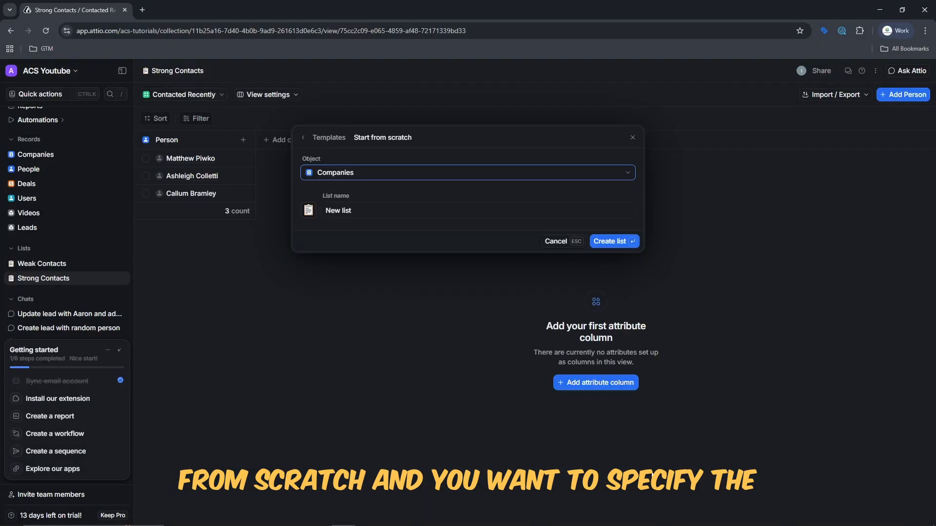
click(374, 173)
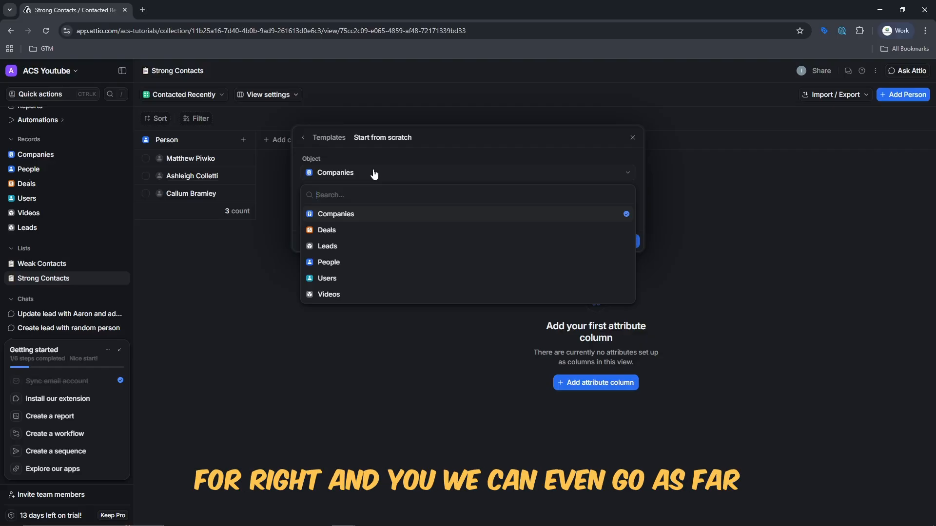
click(190, 303)
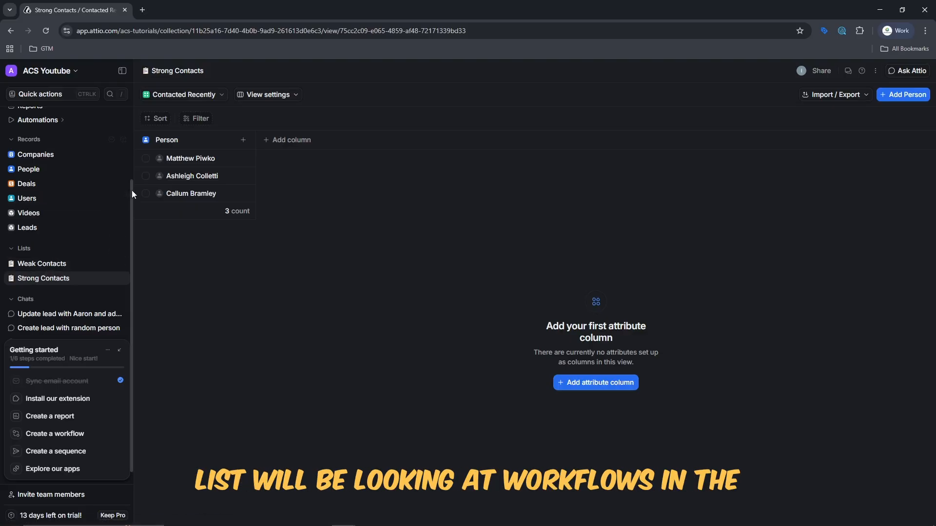
drag(132, 190, 138, 116)
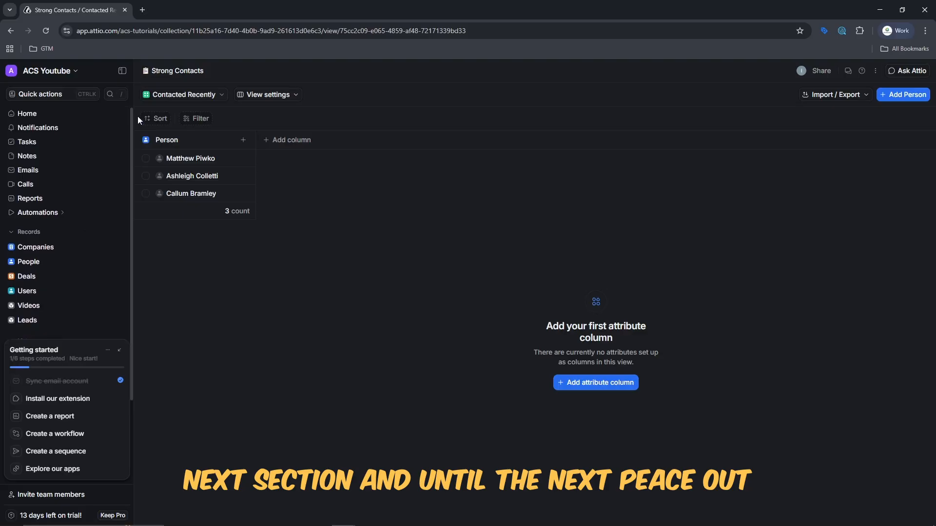